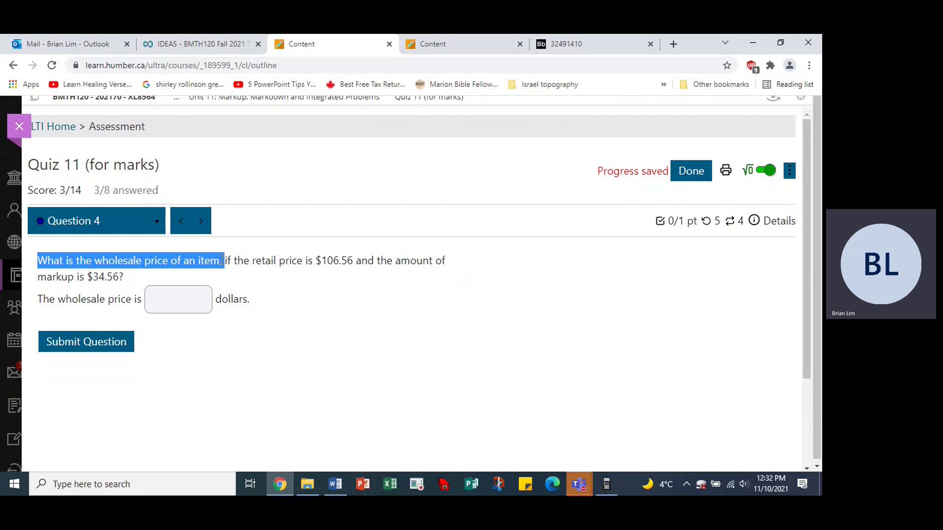
Copy the Question 4 wholesale-price wording from Blackboard Learn and switch to Quiz 11.docx.
click(40, 259)
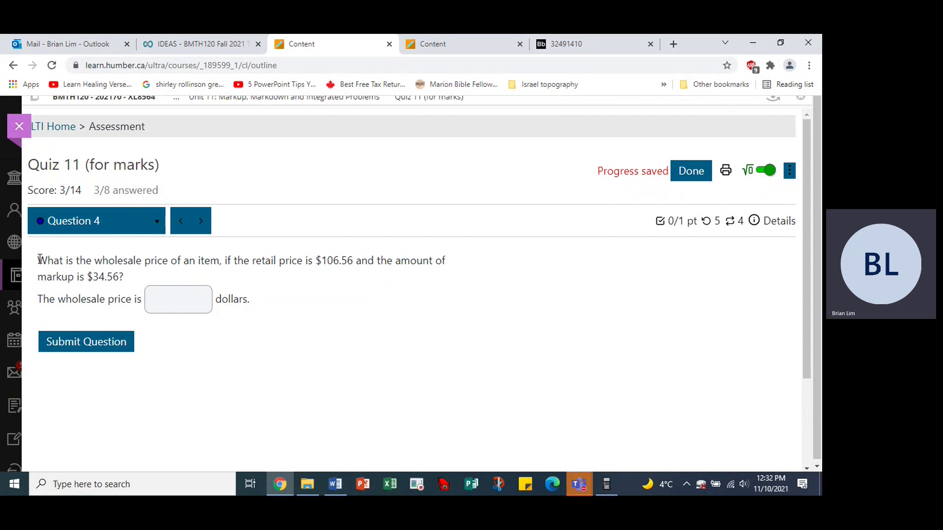
drag(39, 260, 440, 280)
key(ctrl+c)
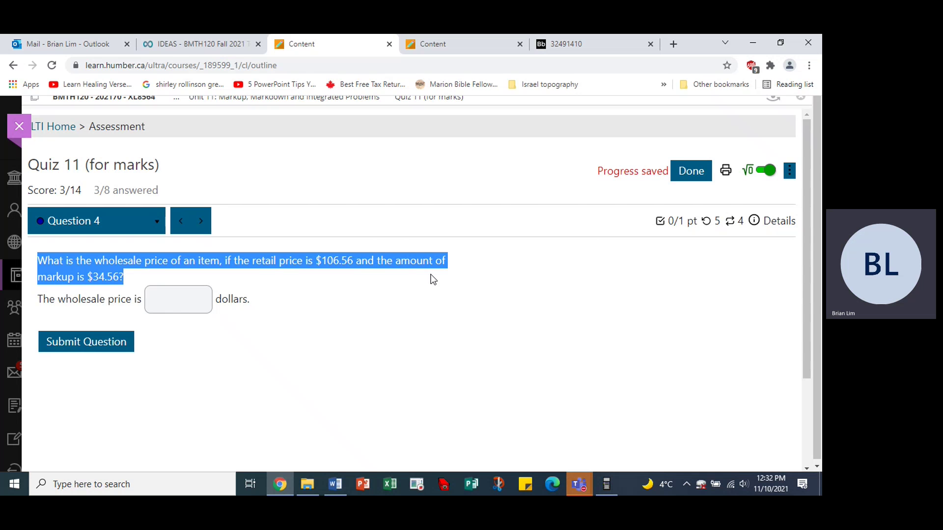
click(363, 322)
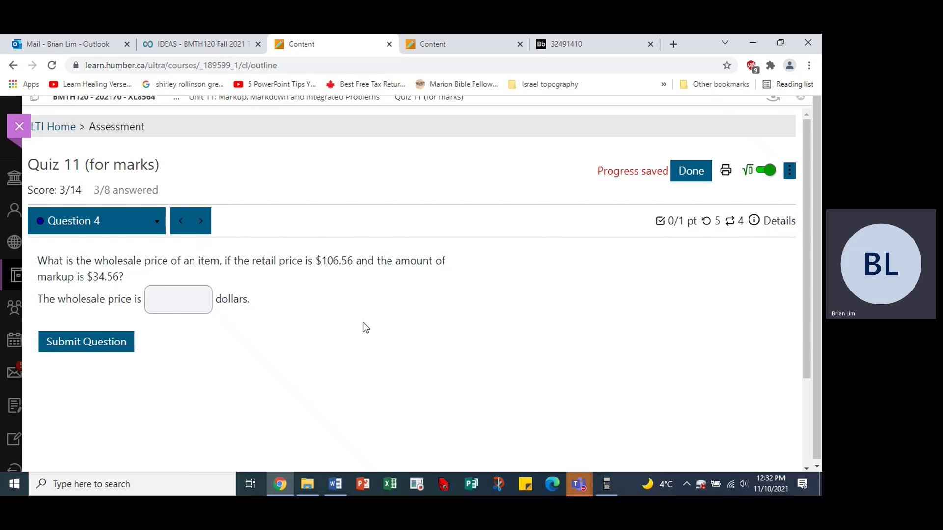
click(335, 486)
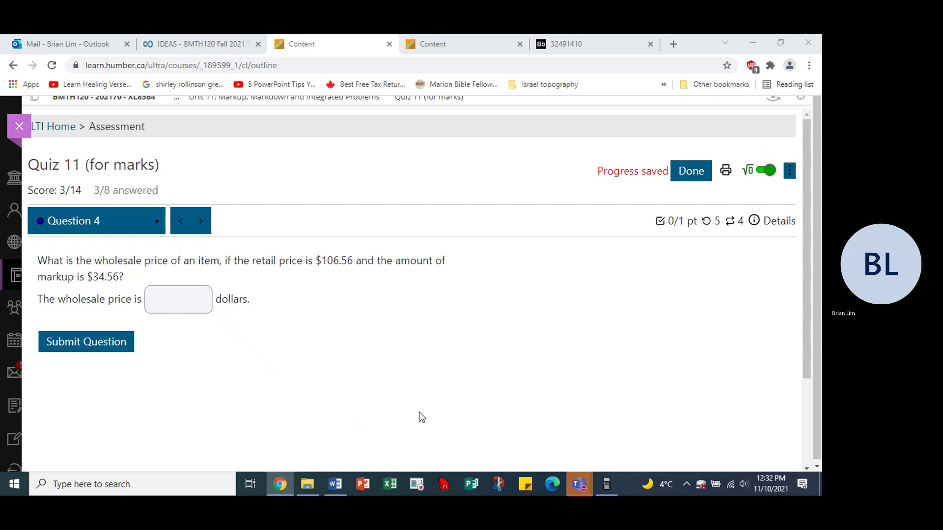
scroll(257, 263, down, 5)
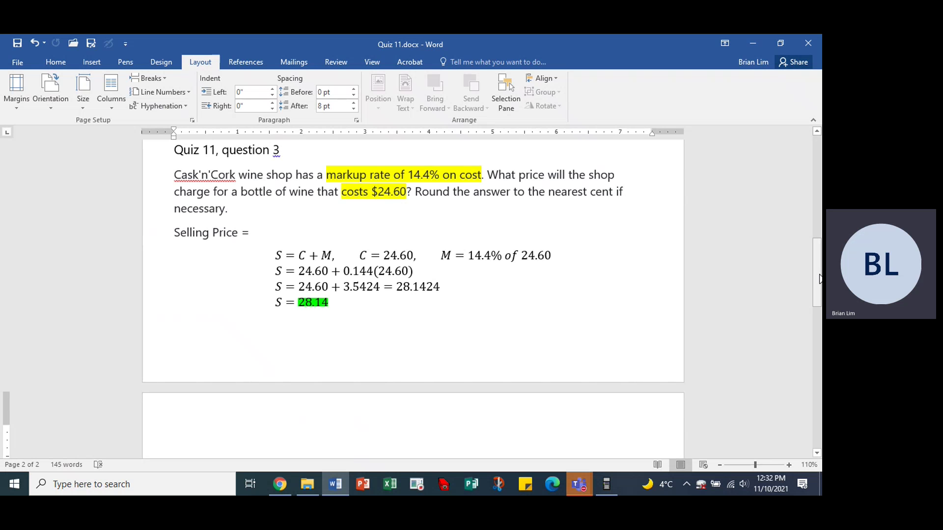
Start page 2 with the heading 'Quiz 11, question 4'.
drag(819, 278, 820, 334)
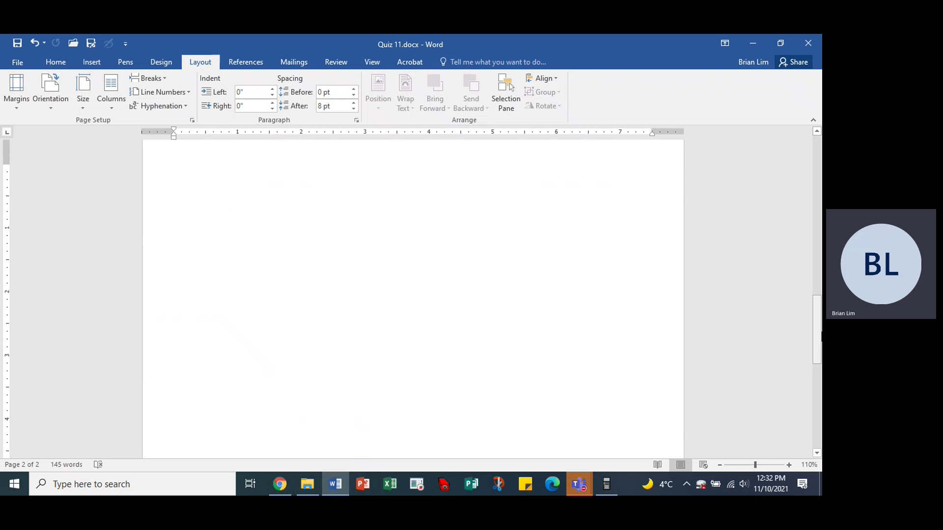
text(qu)
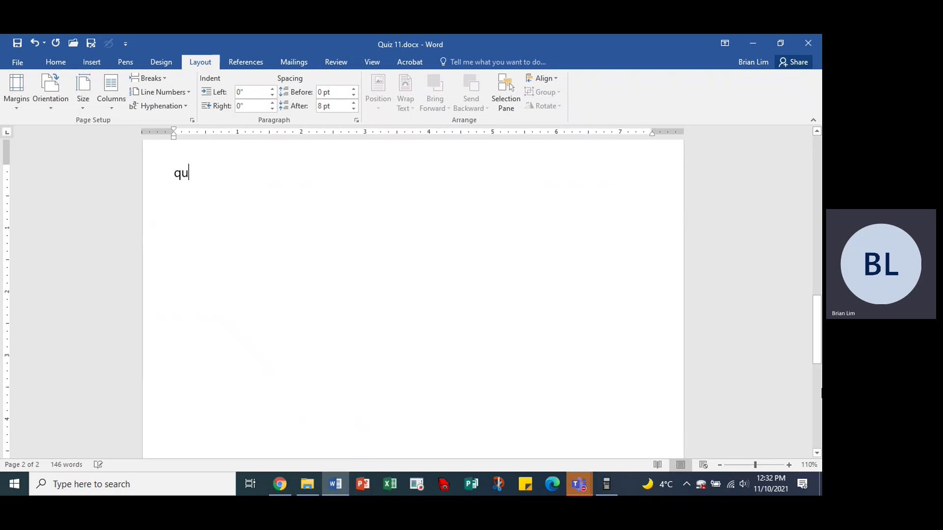
key(BackSpace)
key(BackSpace)
text(Qu)
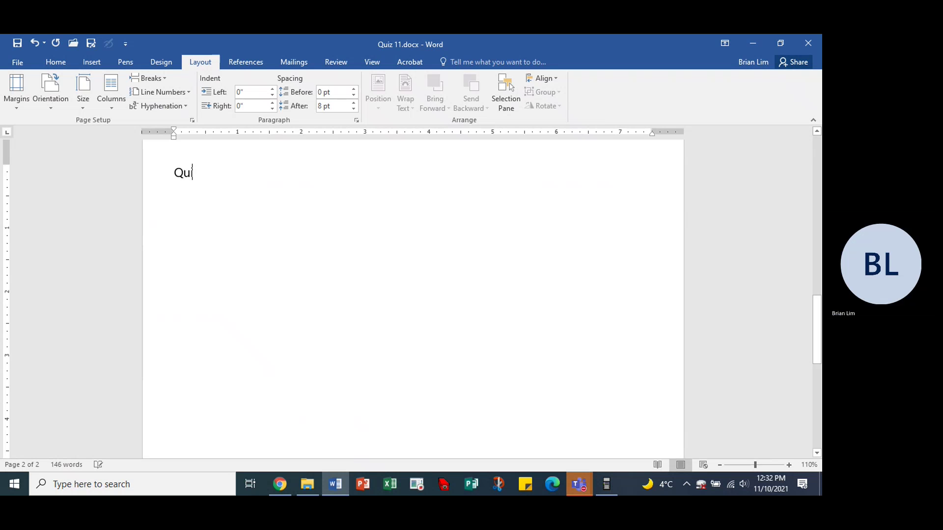
text(iz 11, question 4)
key(Return)
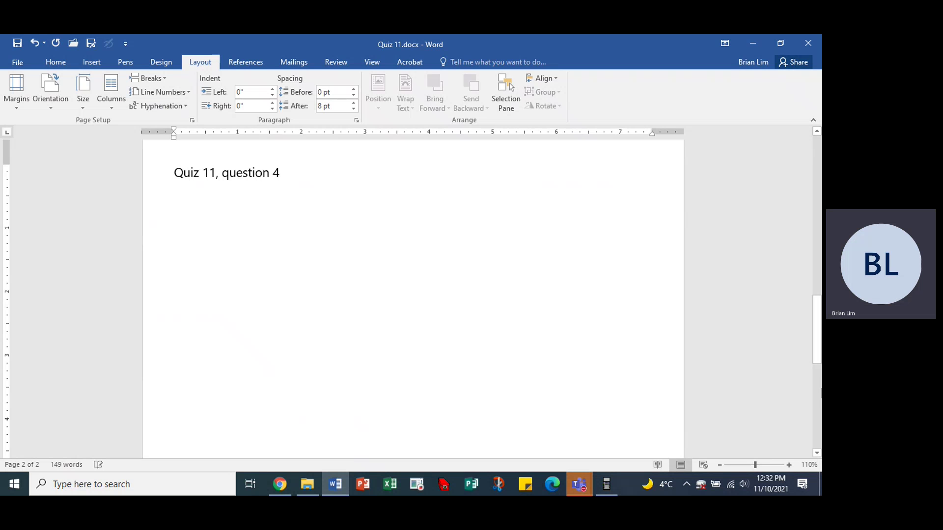
Paste the wholesale-price question under the heading and insert an empty equation below it.
key(ctrl+v)
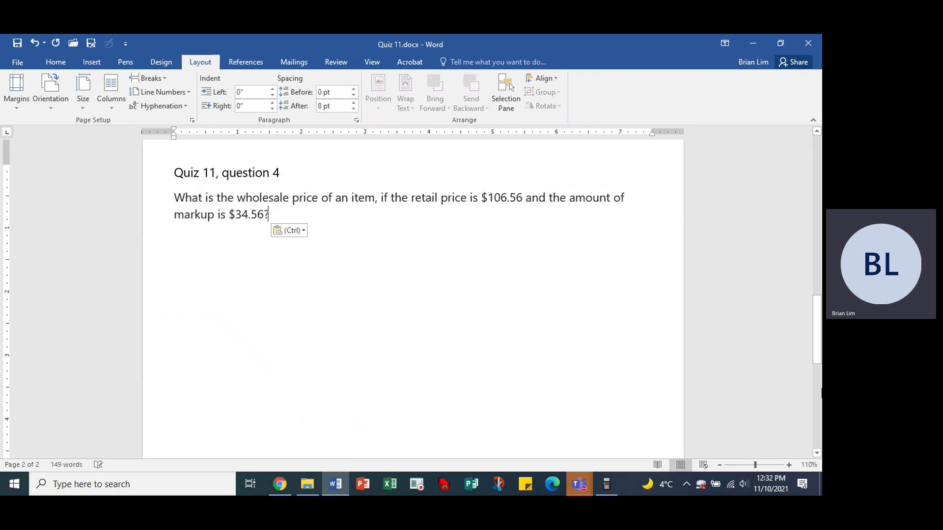
key(Return)
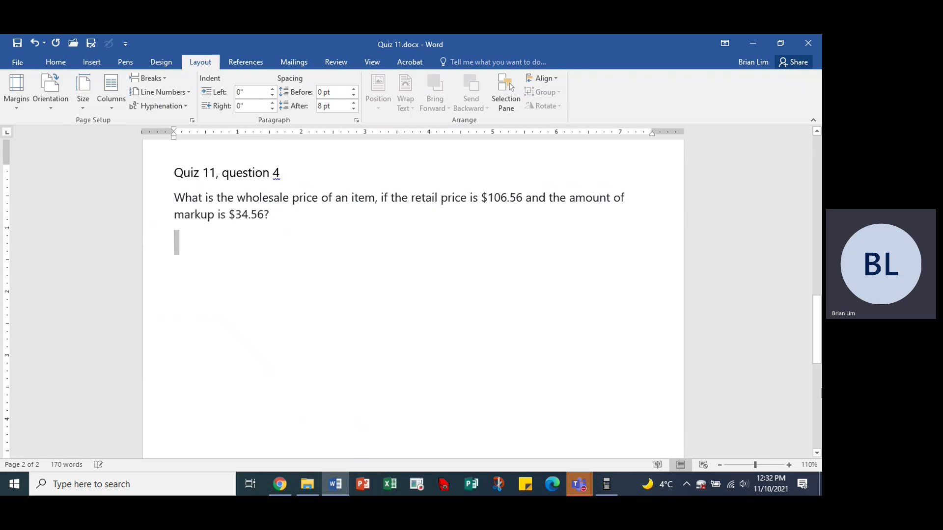
key(alt+equal)
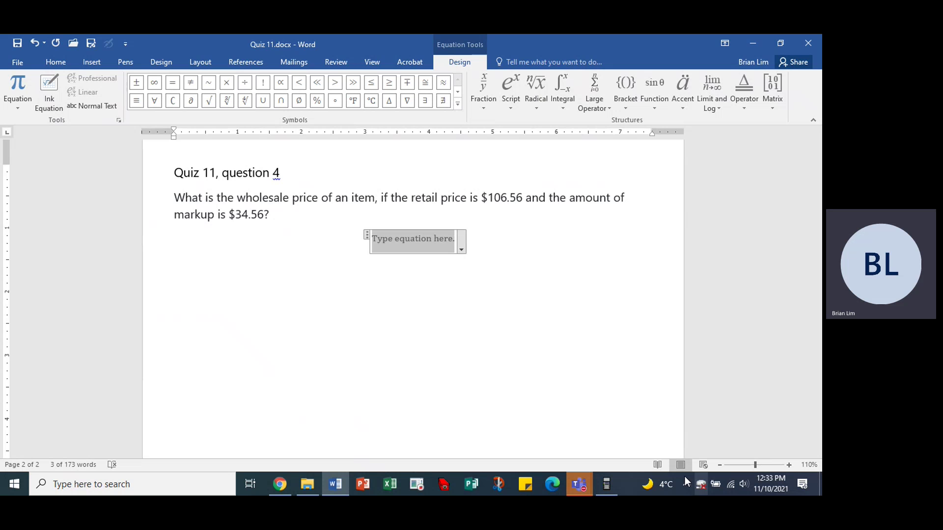
Look up the markup formulas PDF in Chrome, then return to the Word document.
click(281, 484)
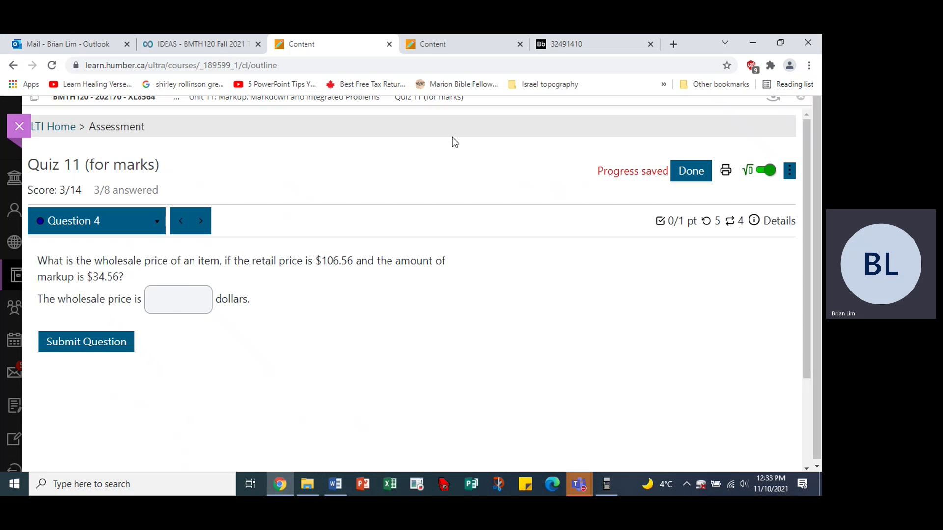
click(581, 48)
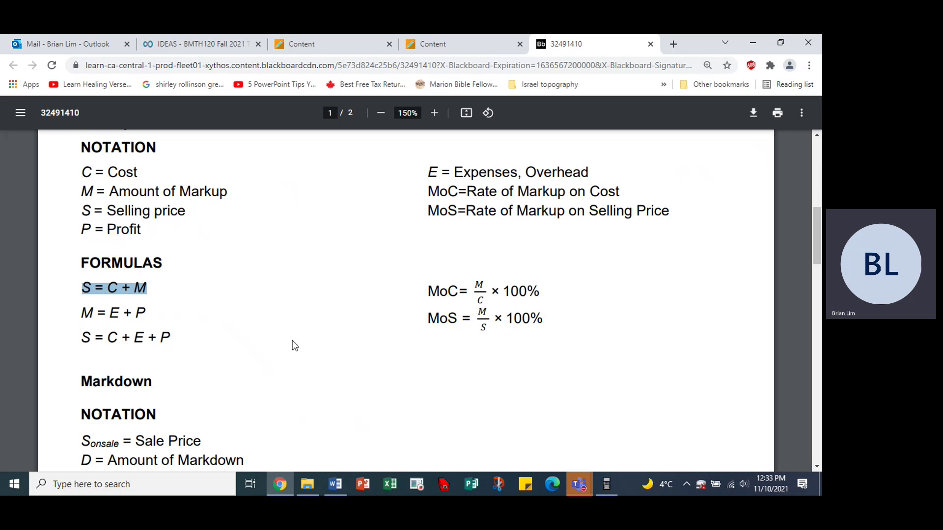
click(282, 478)
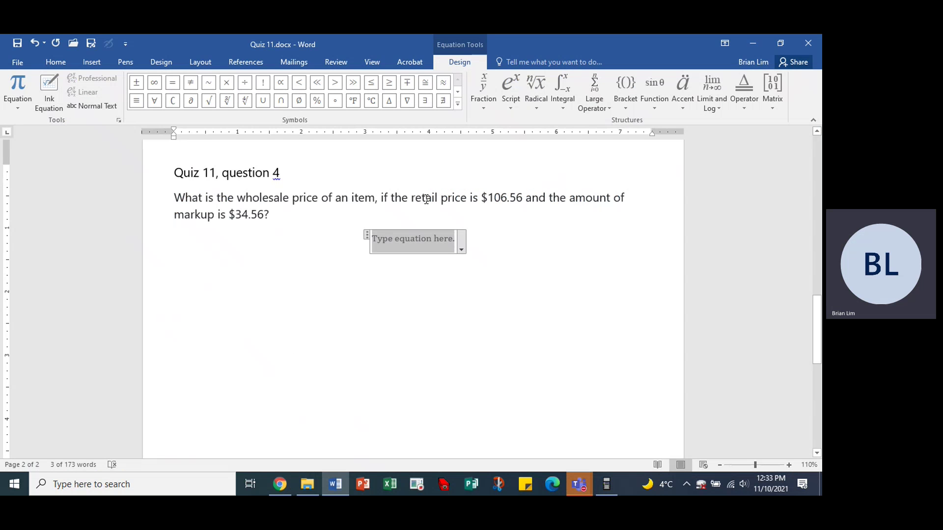
drag(414, 198, 521, 197)
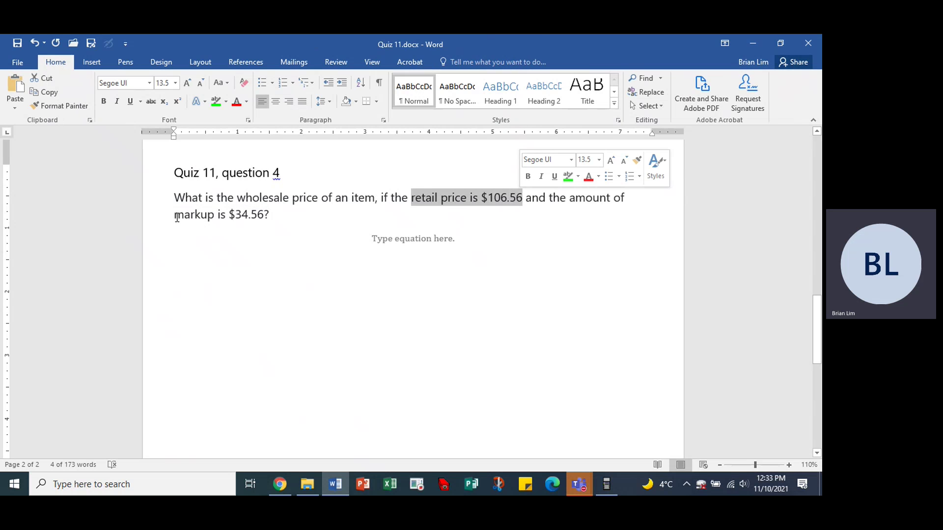
drag(175, 214, 264, 220)
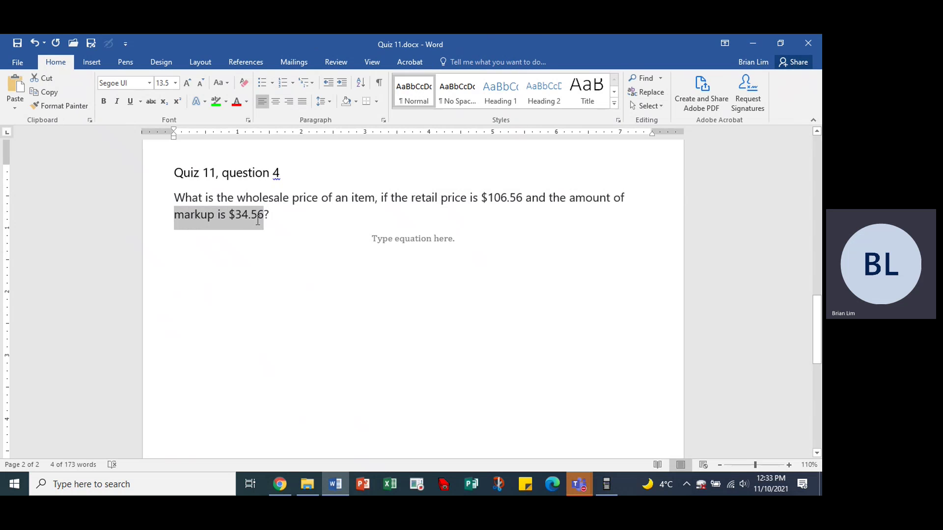
click(285, 482)
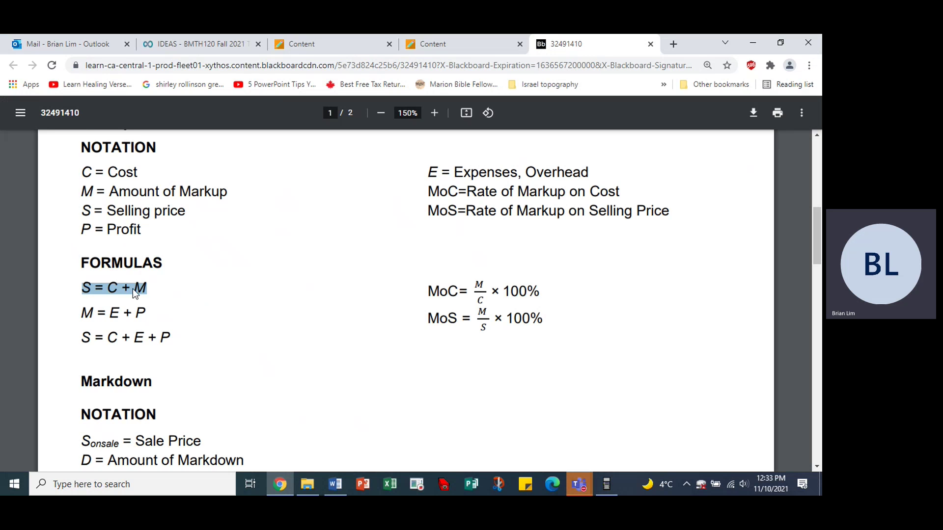
click(83, 287)
drag(85, 284, 157, 287)
click(337, 484)
click(350, 271)
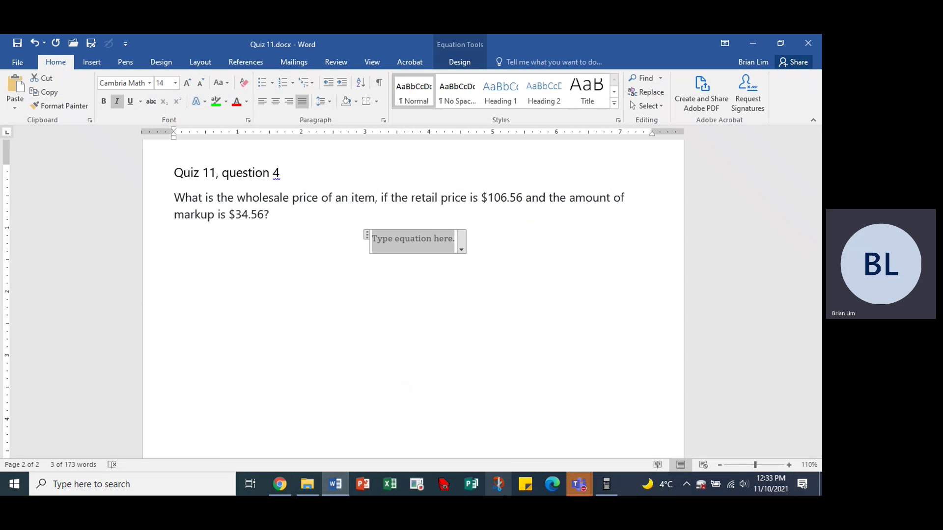
text(S = )
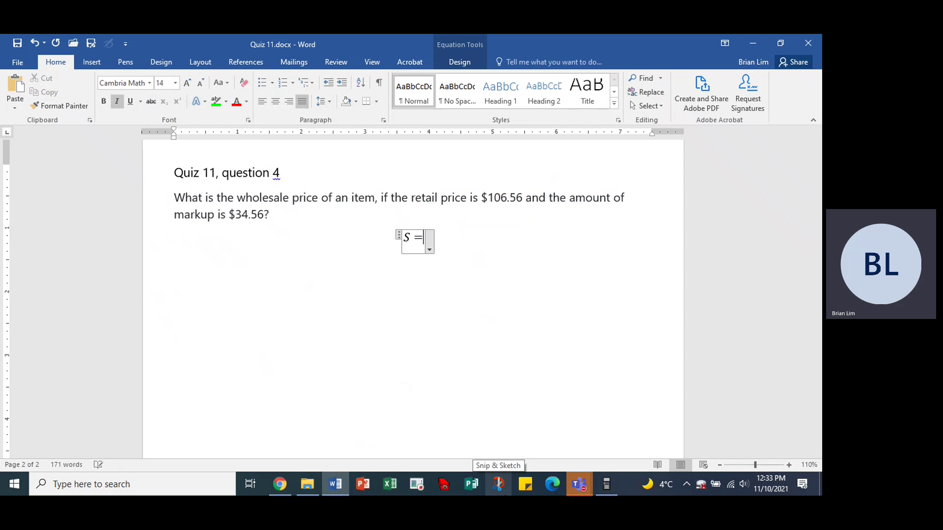
text(C)
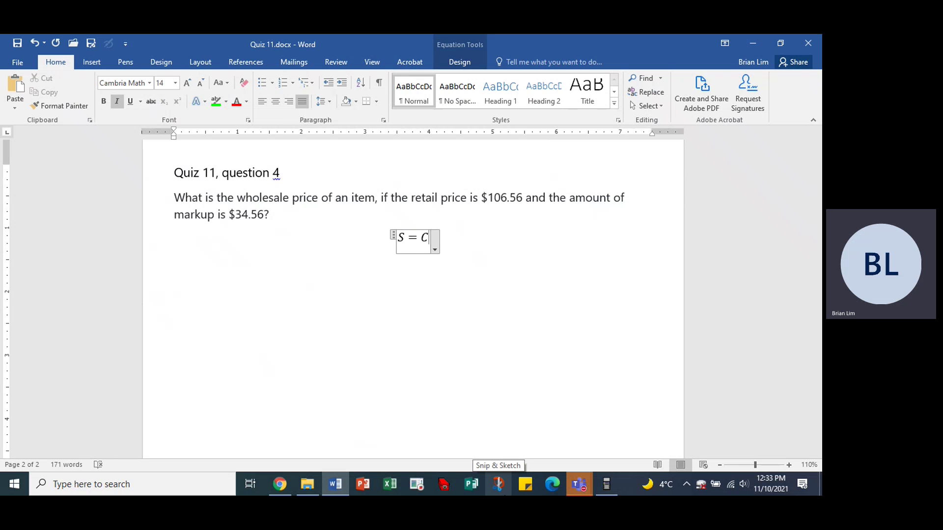
text( + M)
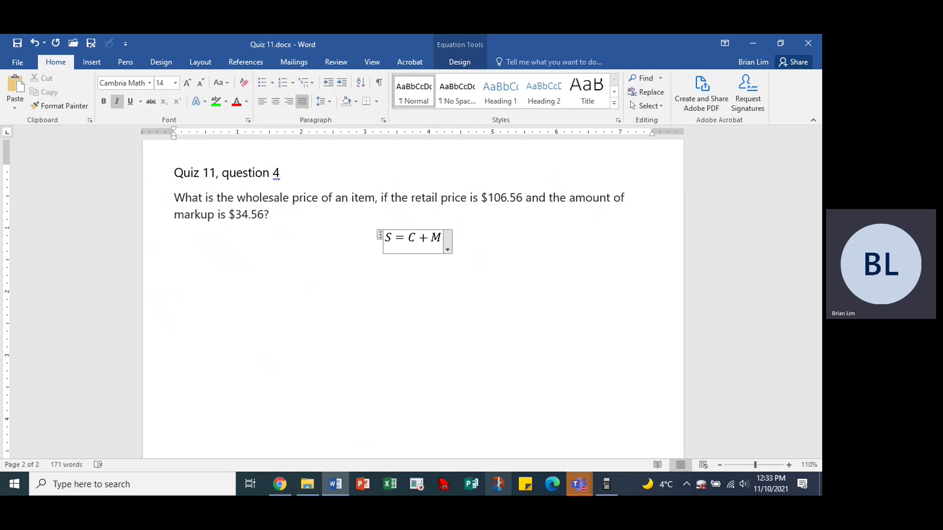
Complete the equation as S = C + M, S = 106.95, M = 34.56 and start a new equation line.
click(499, 484)
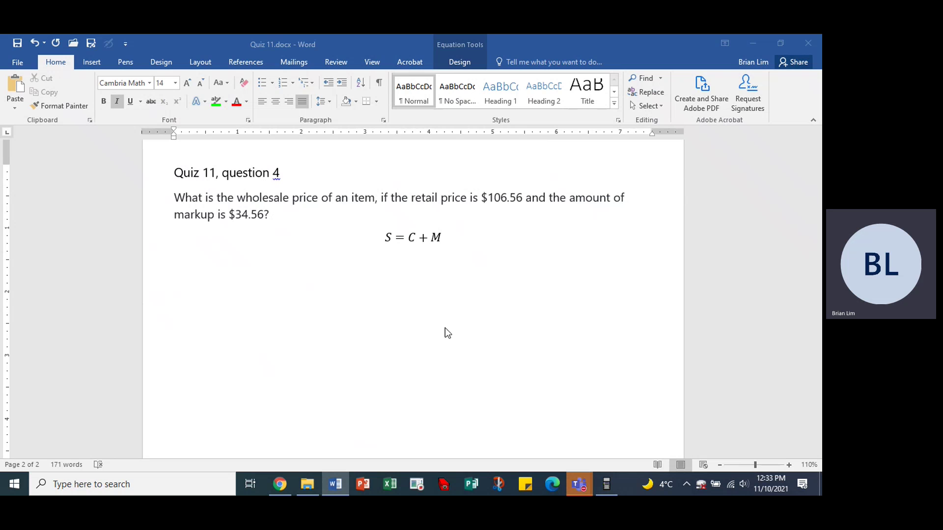
click(440, 240)
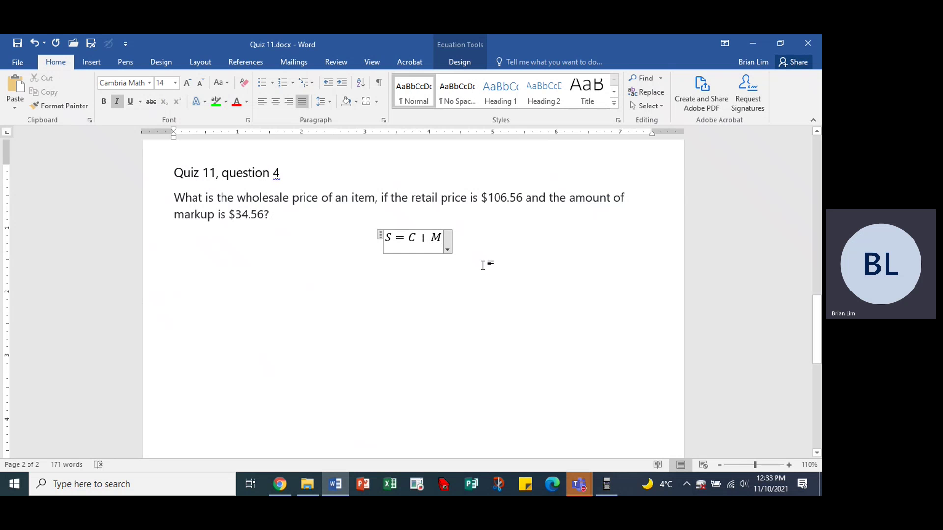
text(,)
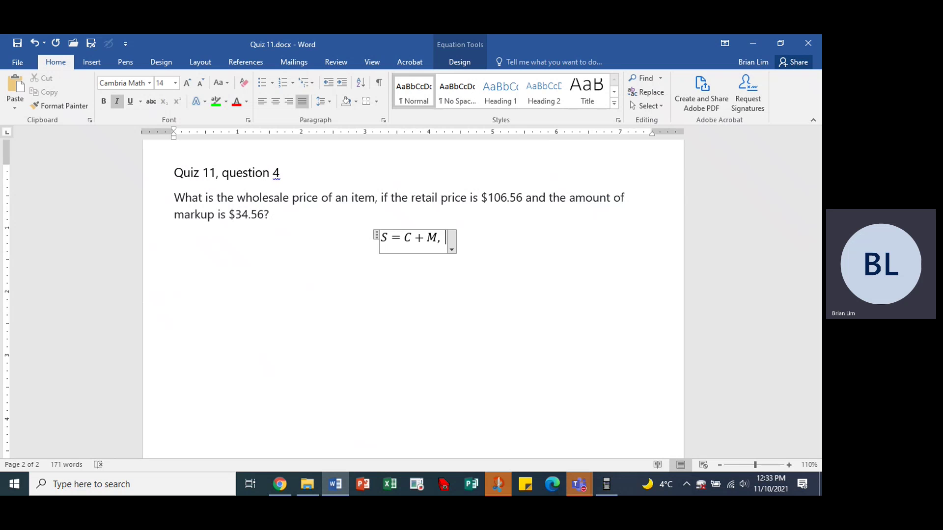
text(    S=)
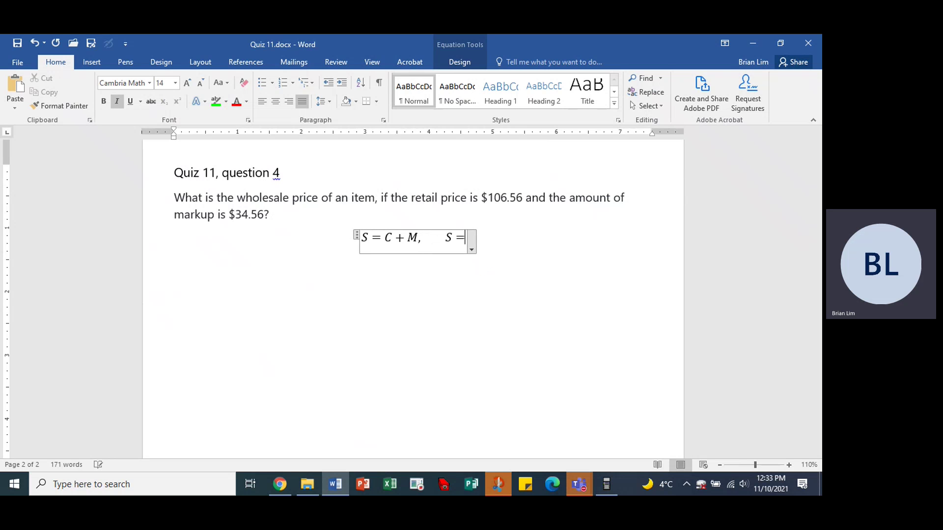
text(106)
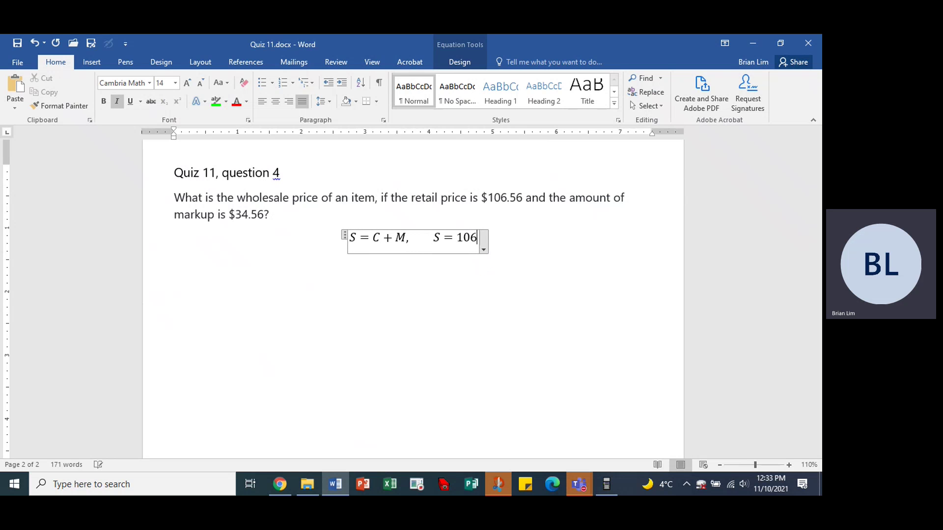
text(.95,)
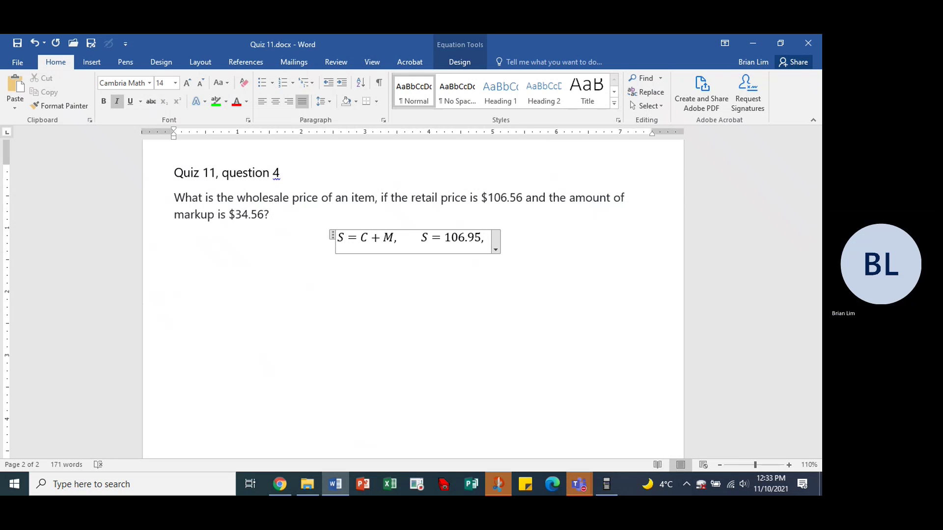
text(    M)
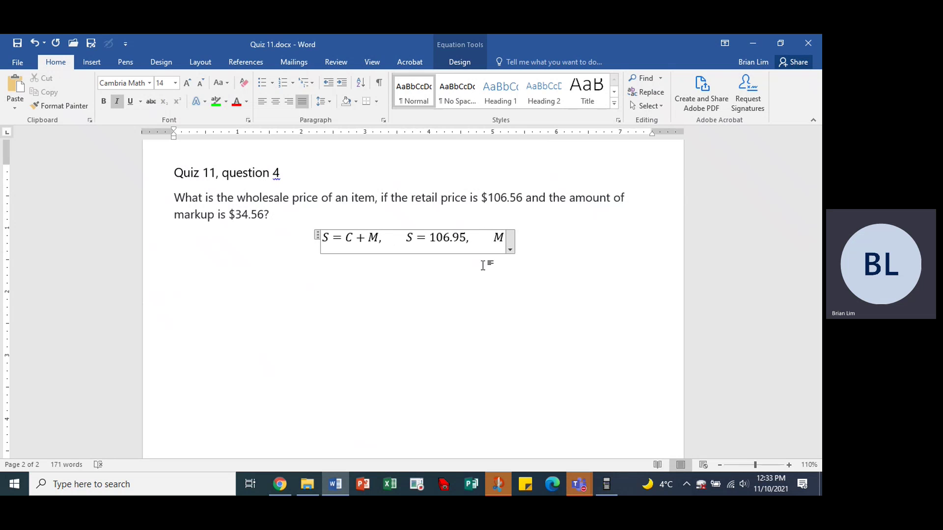
text(=34.56)
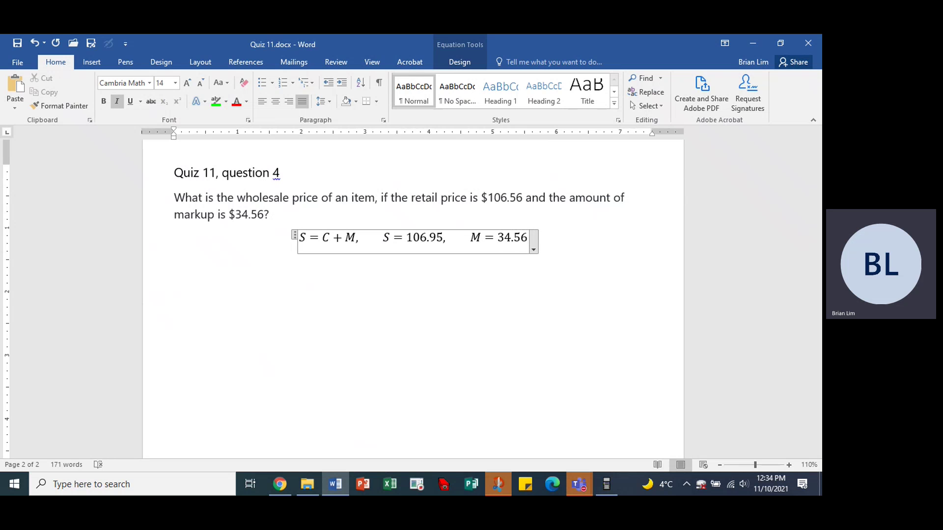
key(Return)
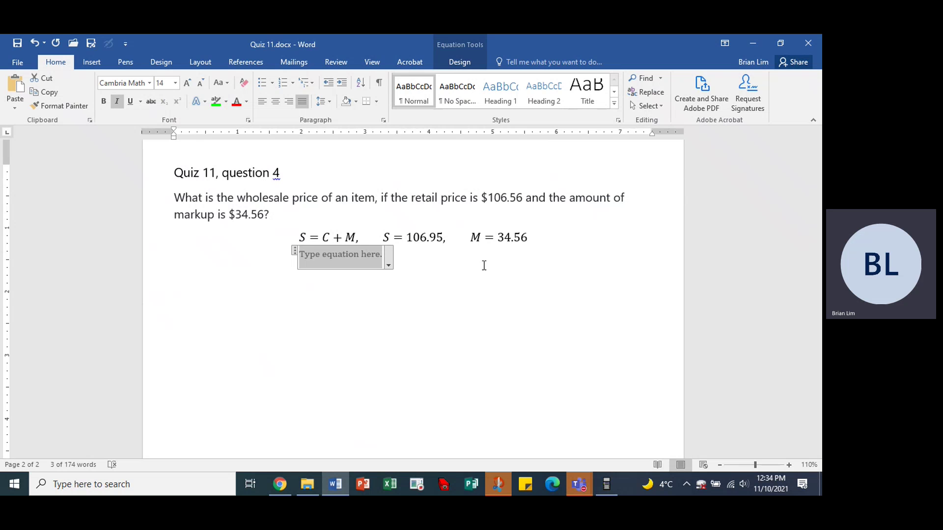
Add lines 106.95 = C + 34.56 and 106.95 − 34.56 = C, C = 106.95 − 34.56, then begin 'C ='.
text(106)
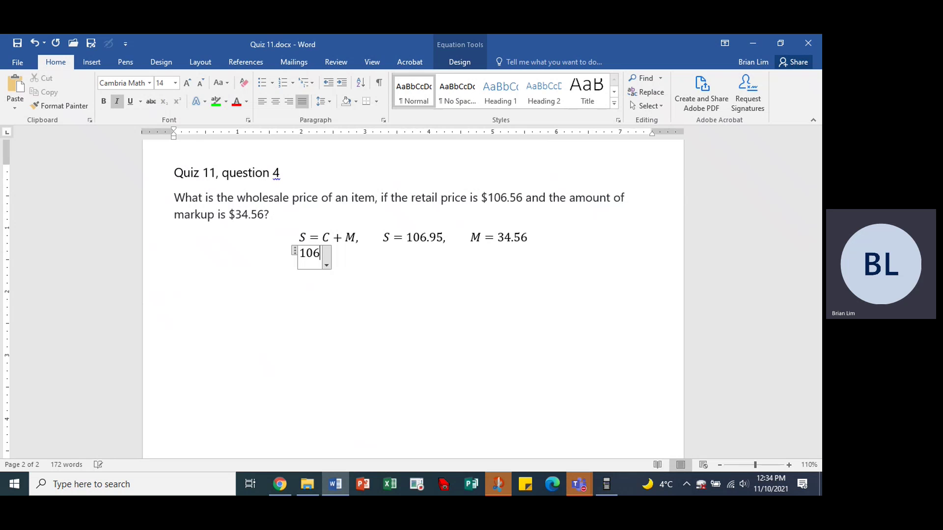
text(.95 )
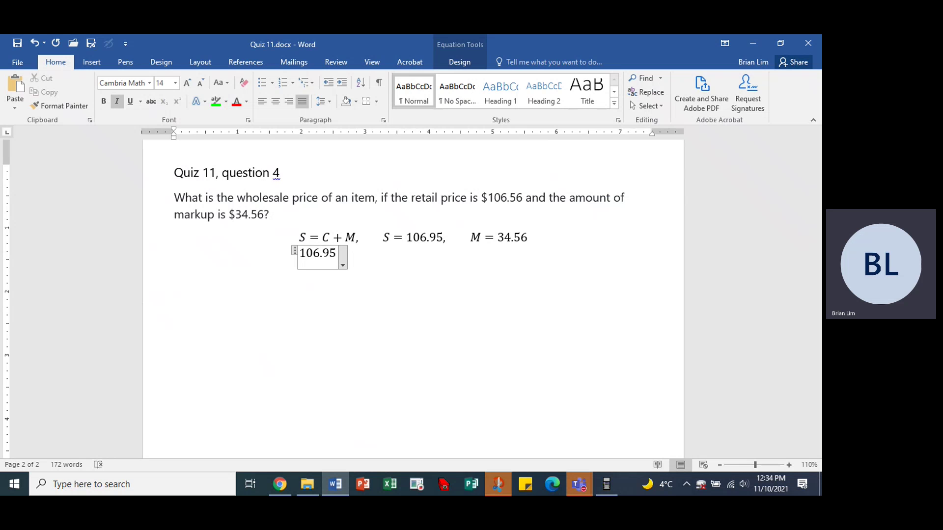
text(= C )
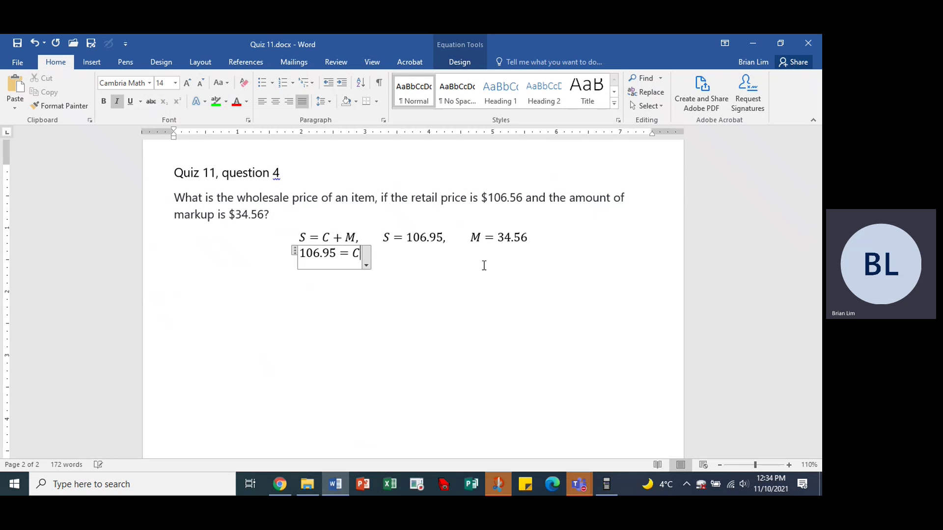
text(+ )
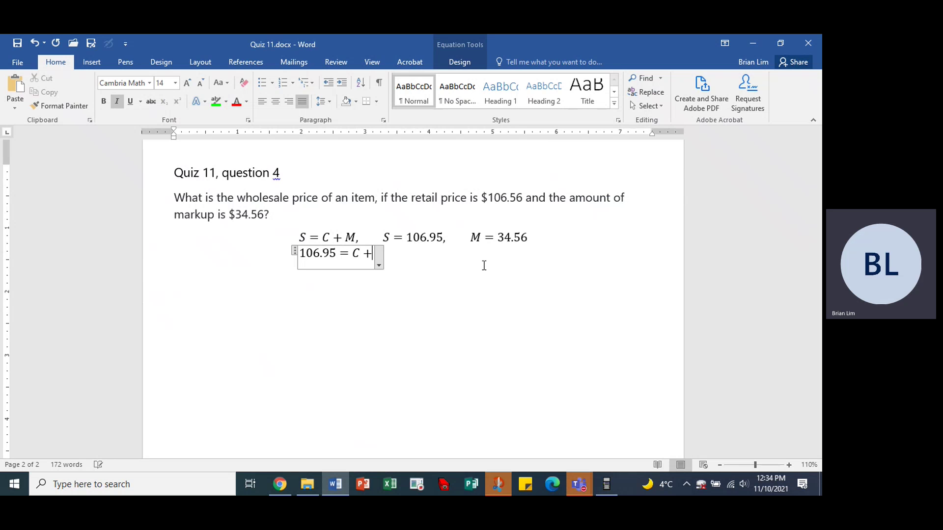
text(34.)
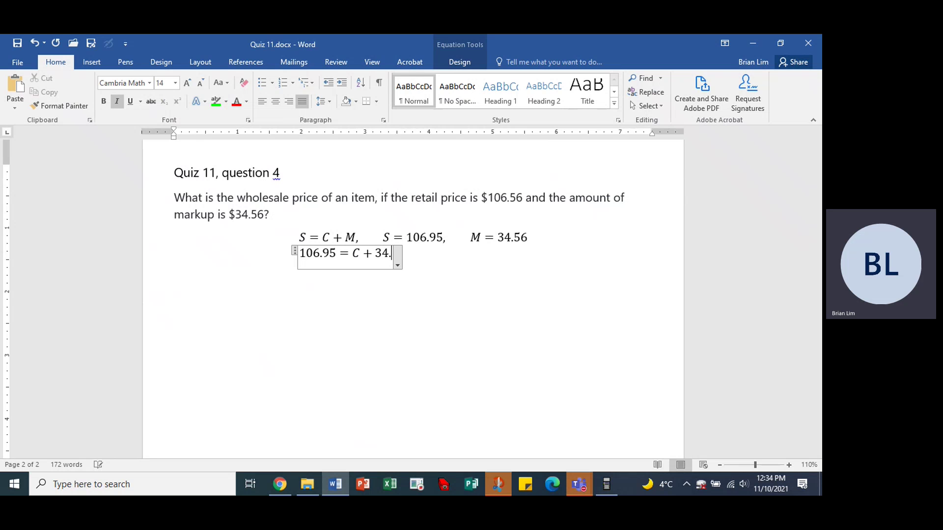
text(56)
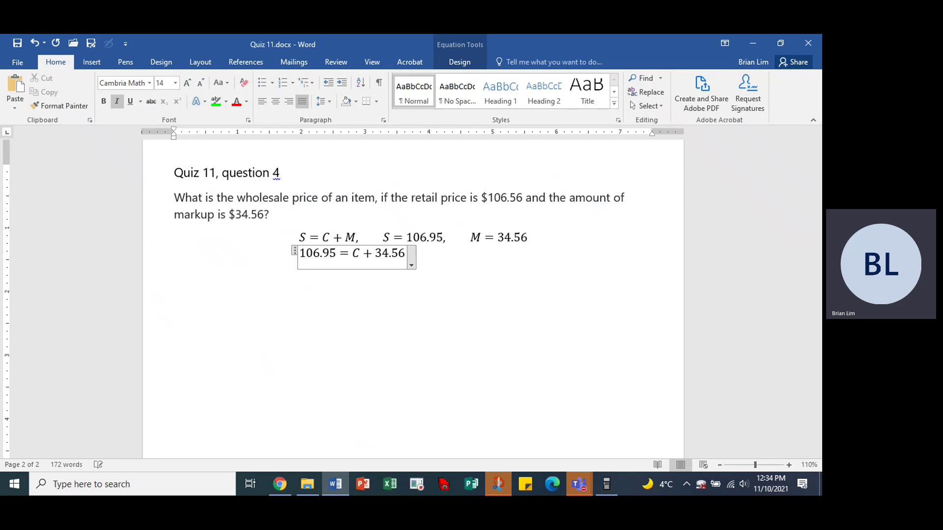
key(Return)
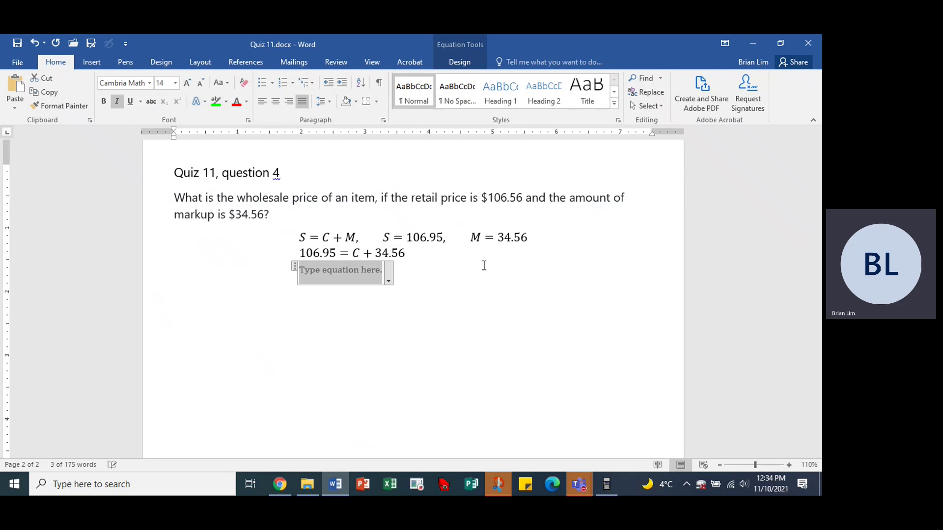
text(106.)
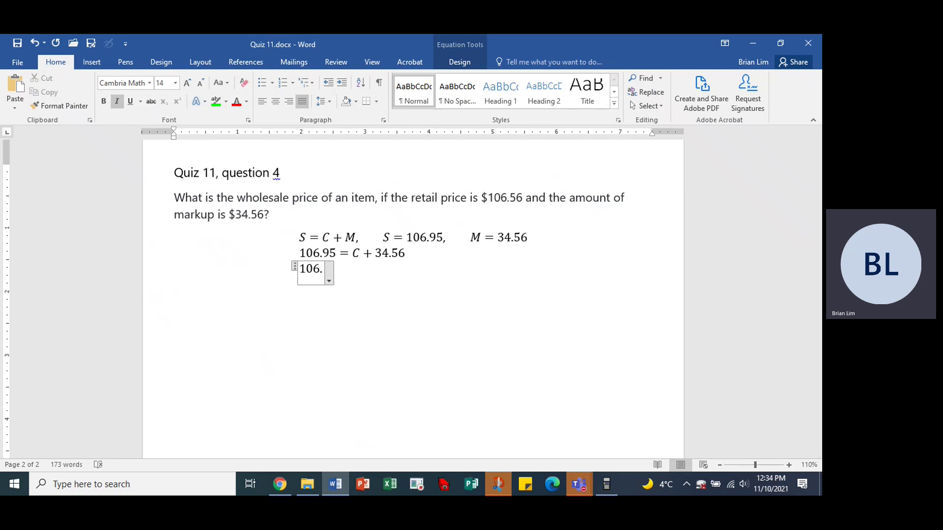
text(95)
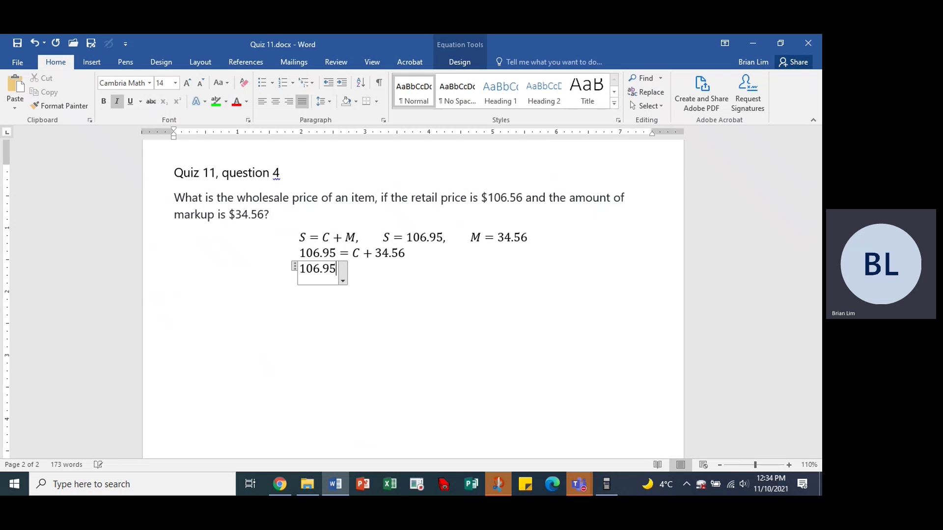
text(-34.5)
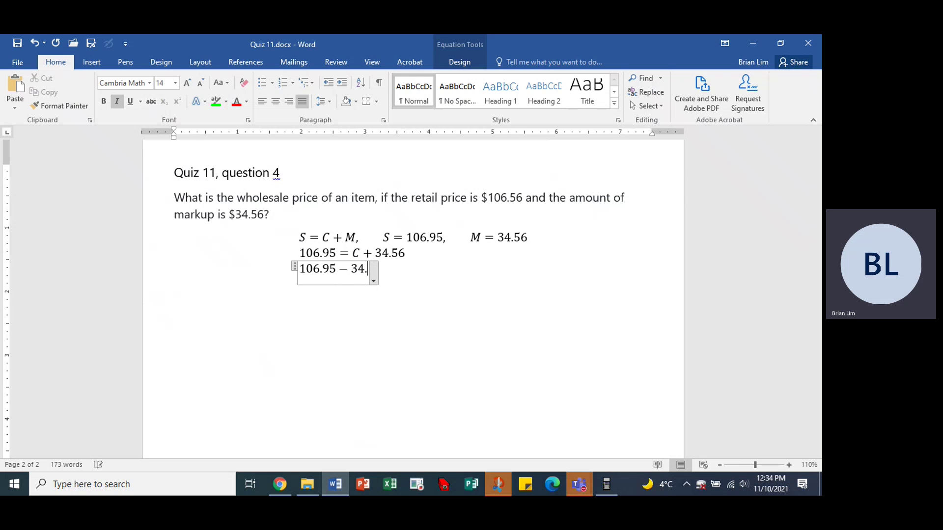
text(6)
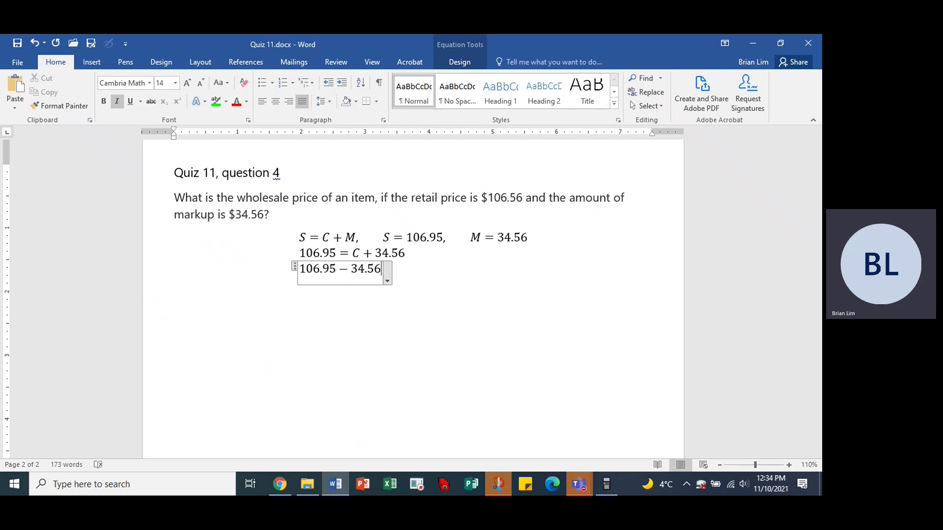
text(=C)
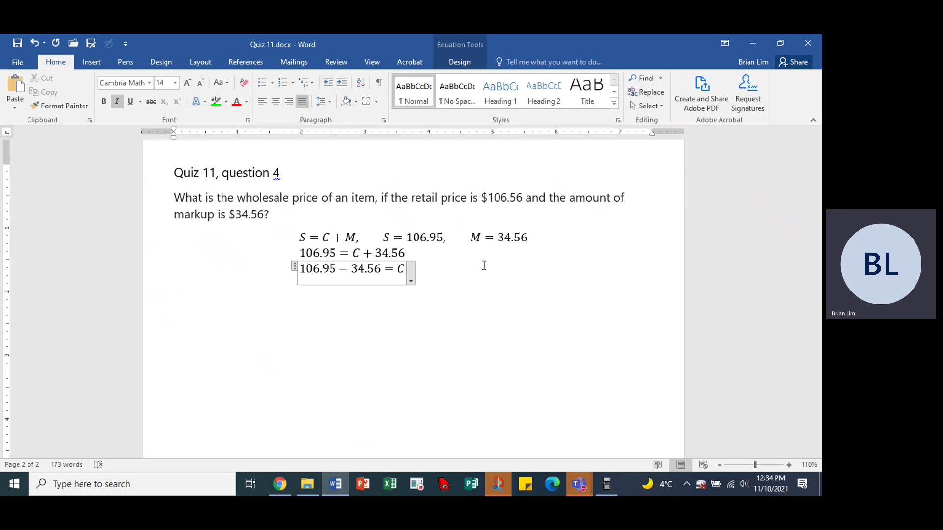
text(,     C)
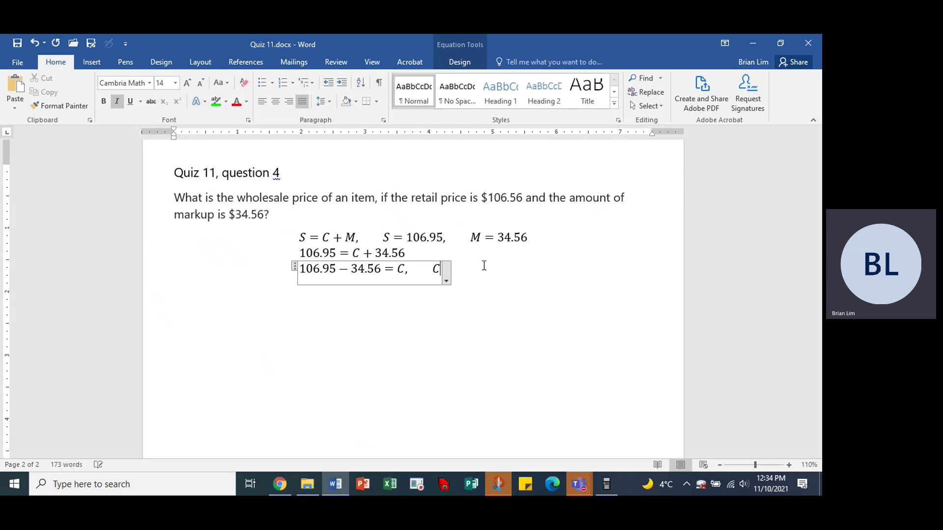
text(=)
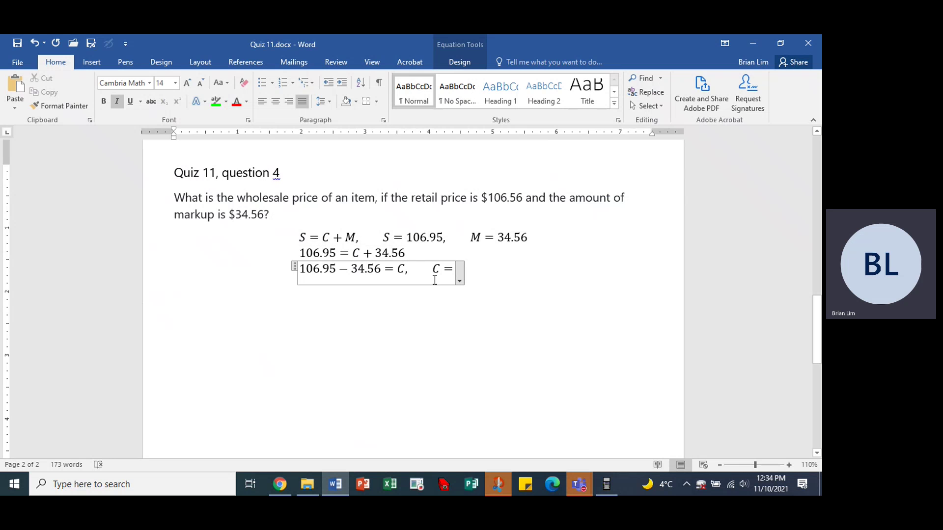
text(1)
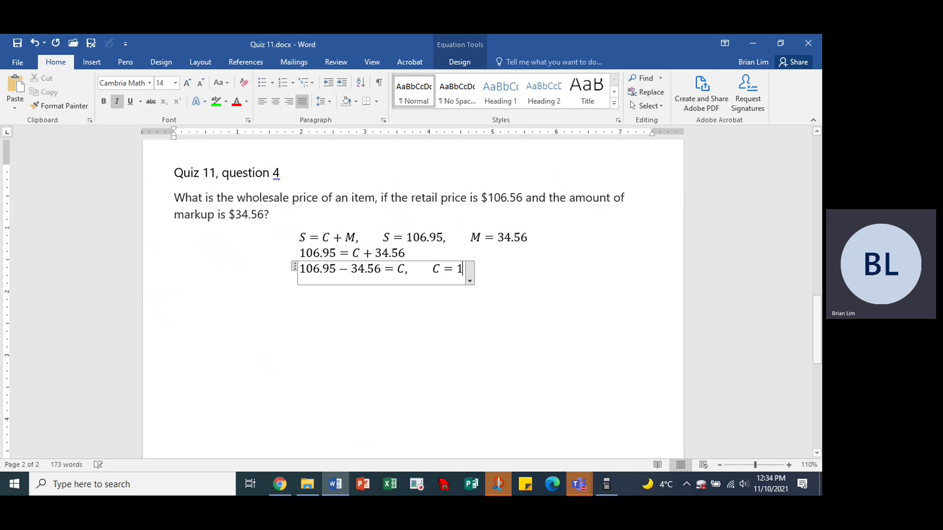
text(0)
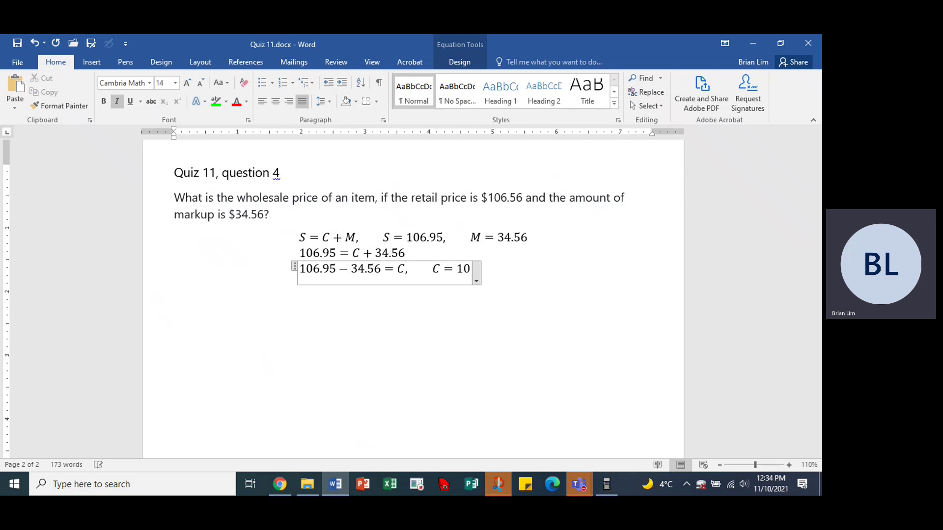
text(6.95)
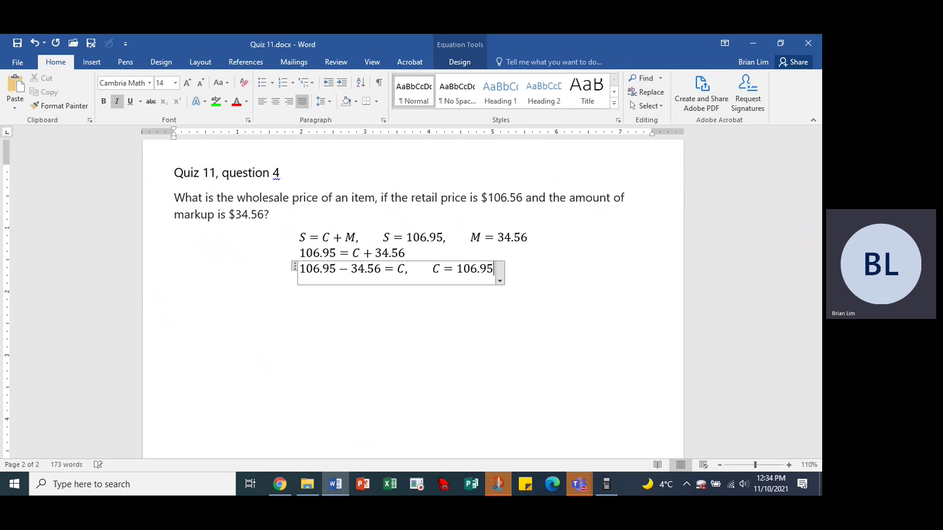
text(-)
text(34.56)
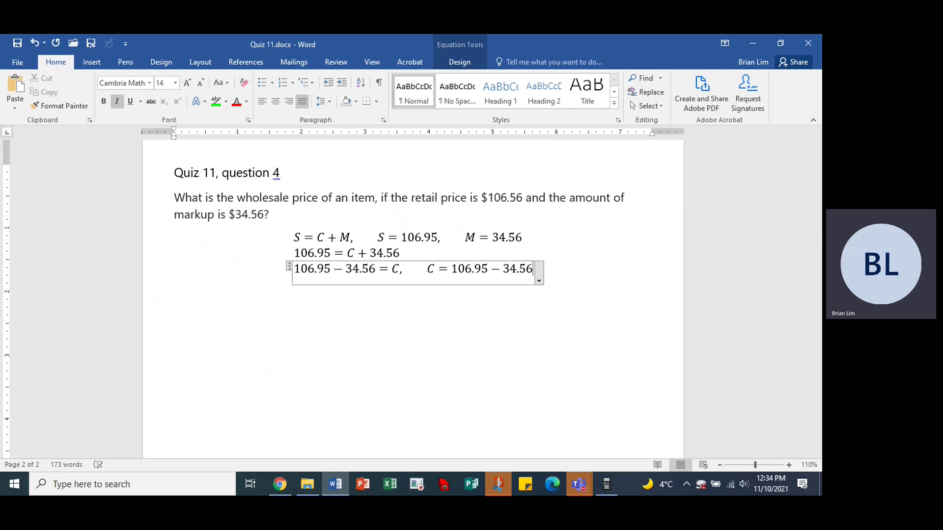
key(Return)
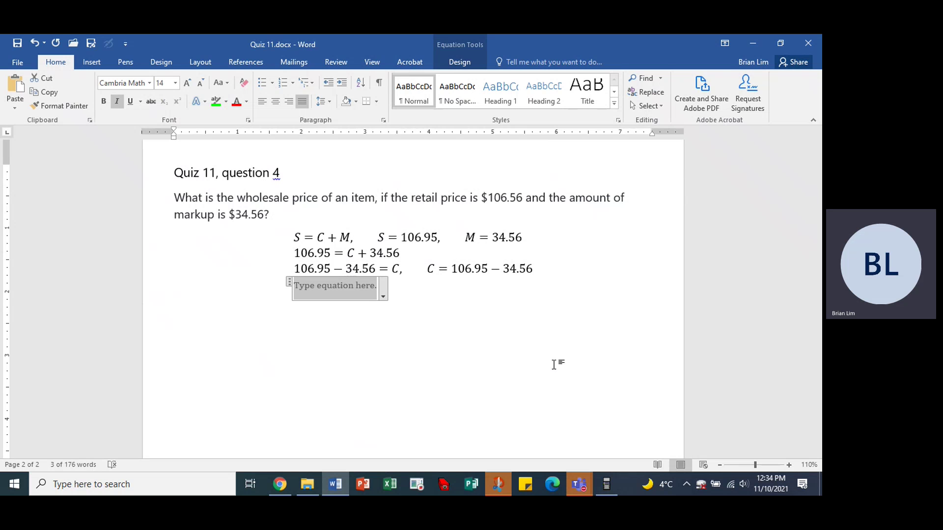
text(C=)
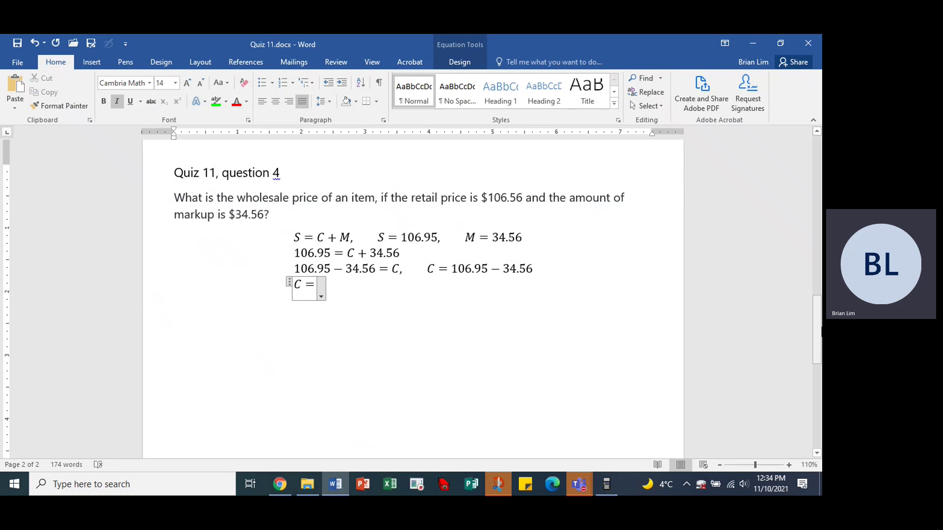
click(614, 485)
Calculate 106.95 − 34.56 on the BA II Plus keypad, getting 72.39.
click(688, 405)
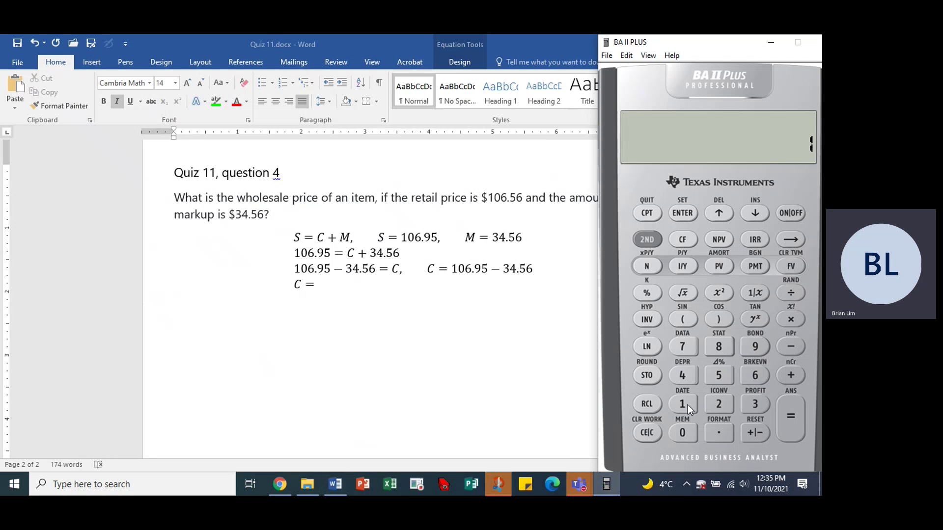
click(684, 431)
click(756, 375)
click(752, 347)
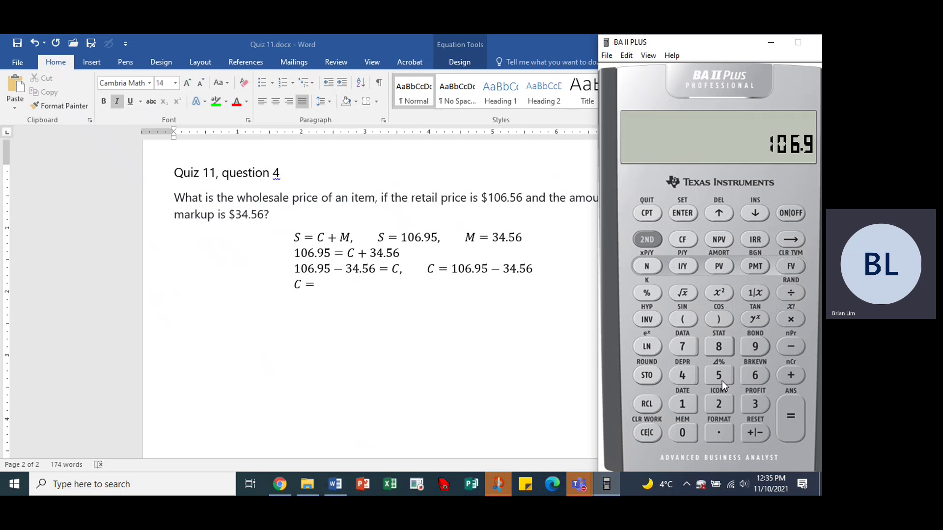
click(720, 378)
click(796, 344)
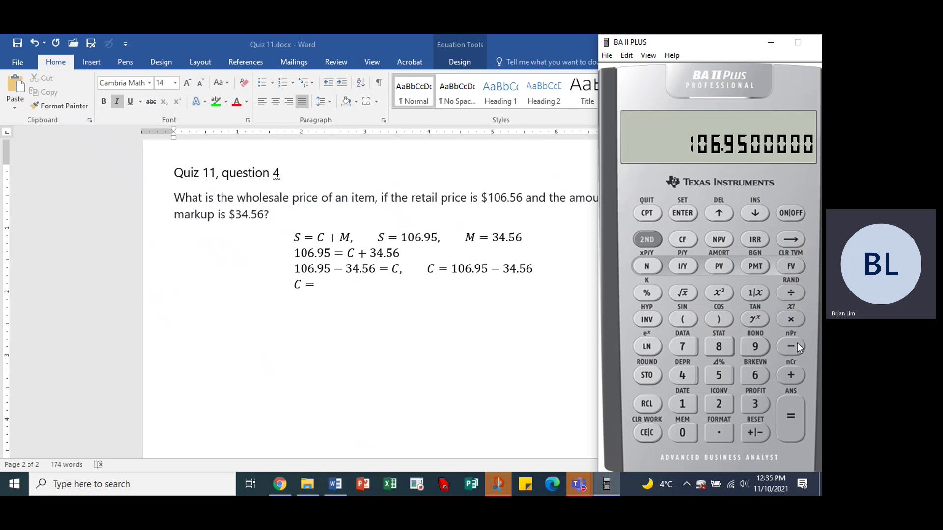
click(754, 404)
click(687, 376)
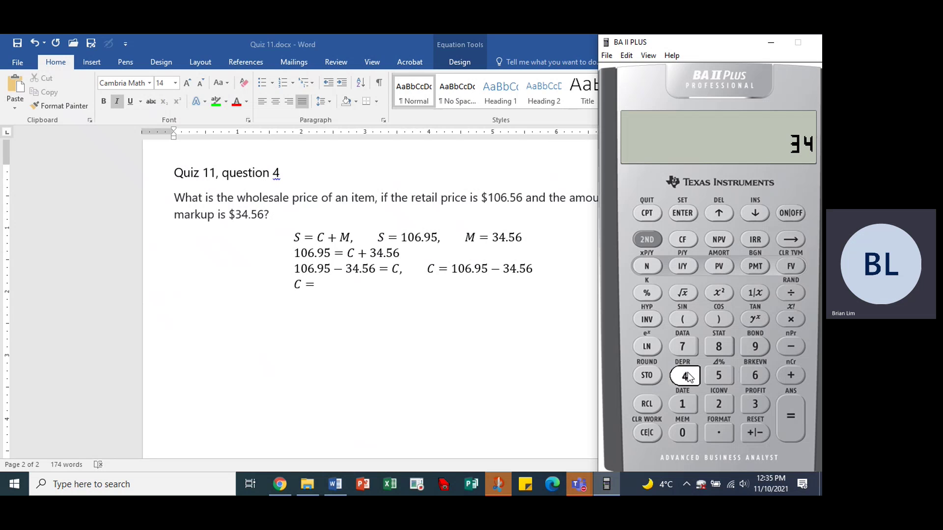
click(724, 375)
click(755, 376)
click(789, 415)
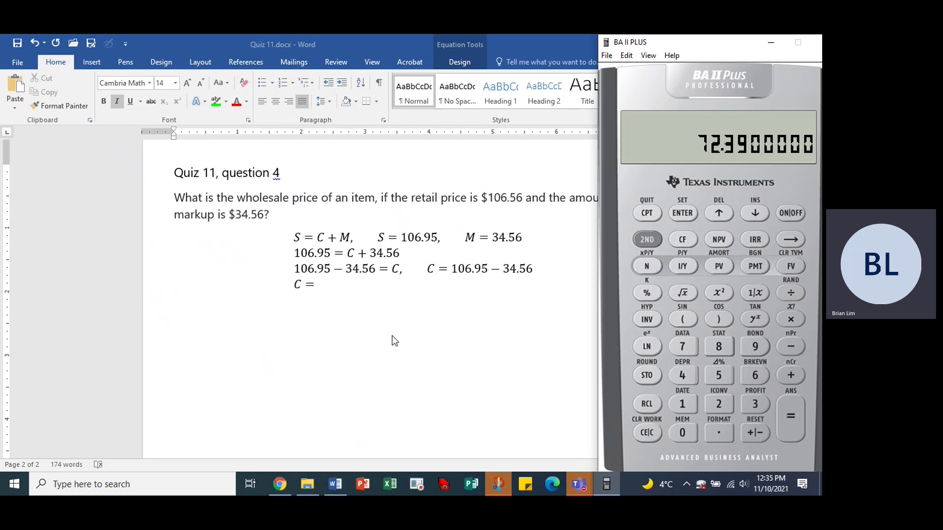
Finish the last line as C = 72.39 and highlight 72.39 in bright green.
click(355, 278)
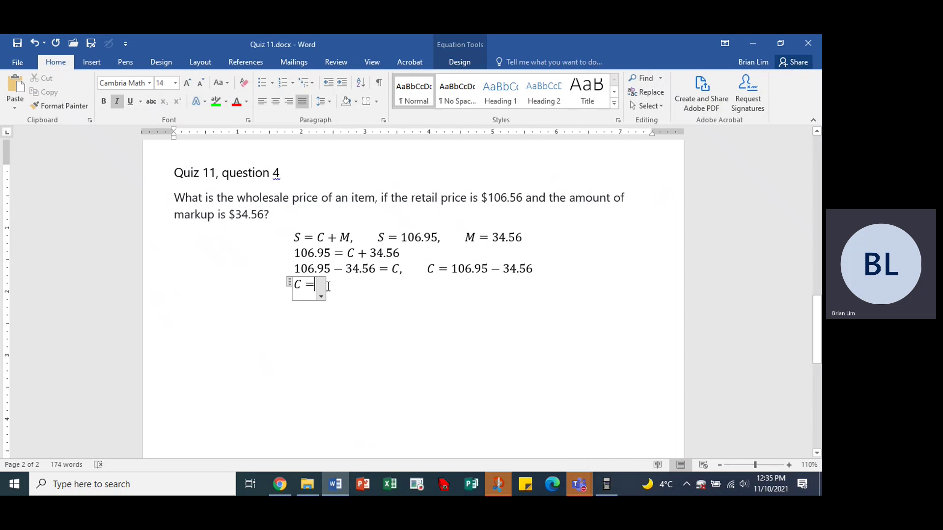
text(72)
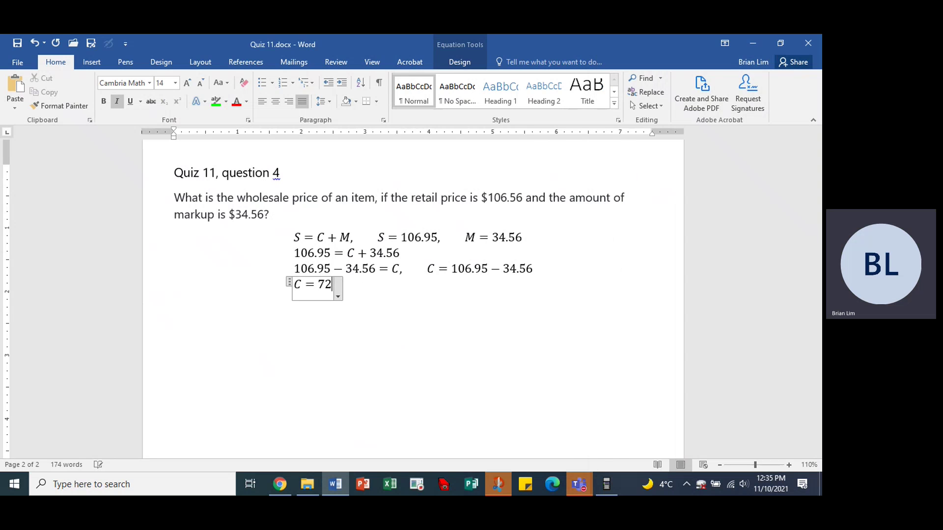
text(.39)
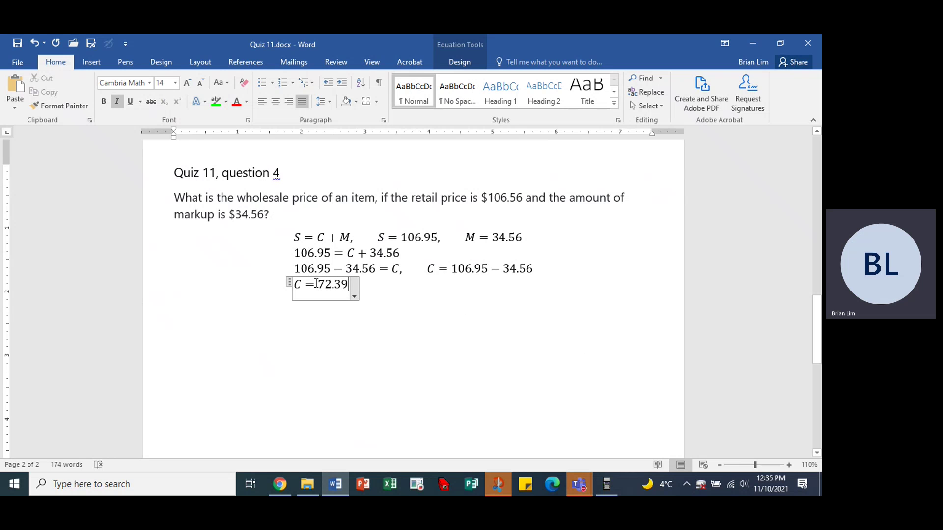
drag(317, 285, 341, 286)
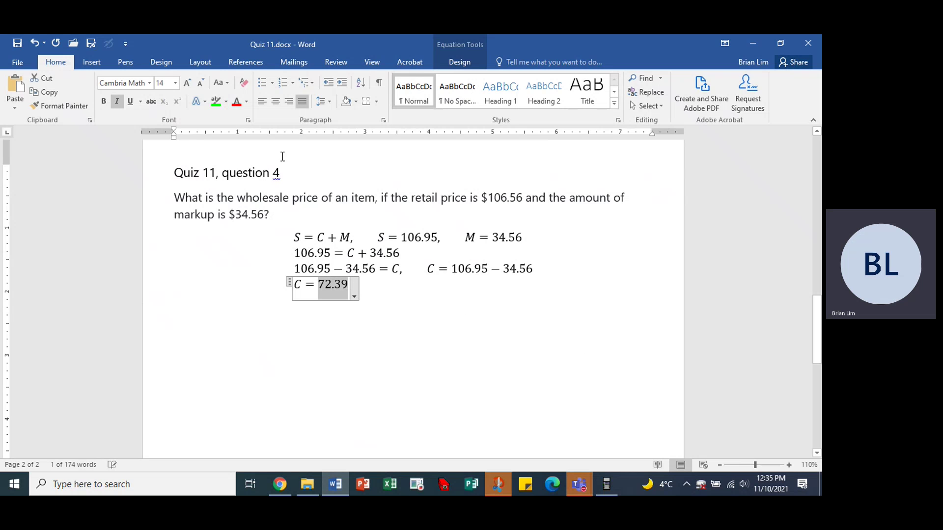
click(226, 102)
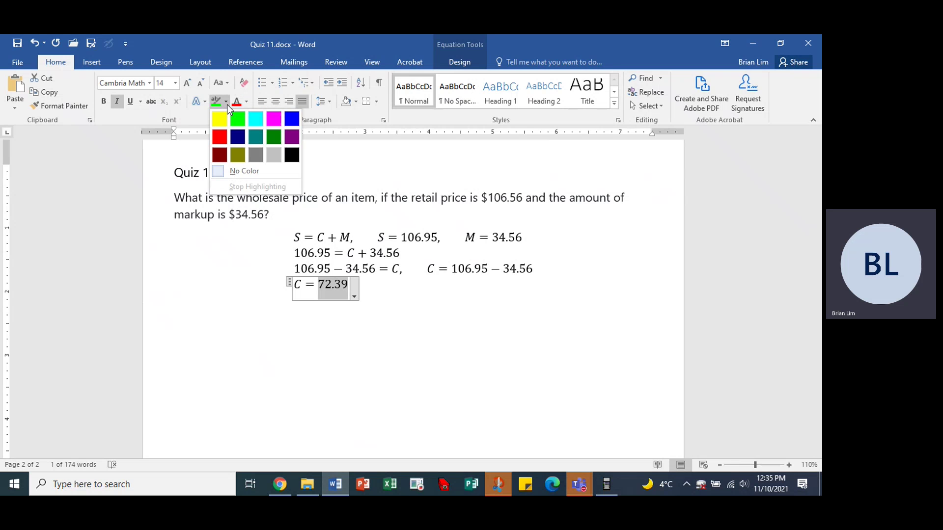
click(239, 119)
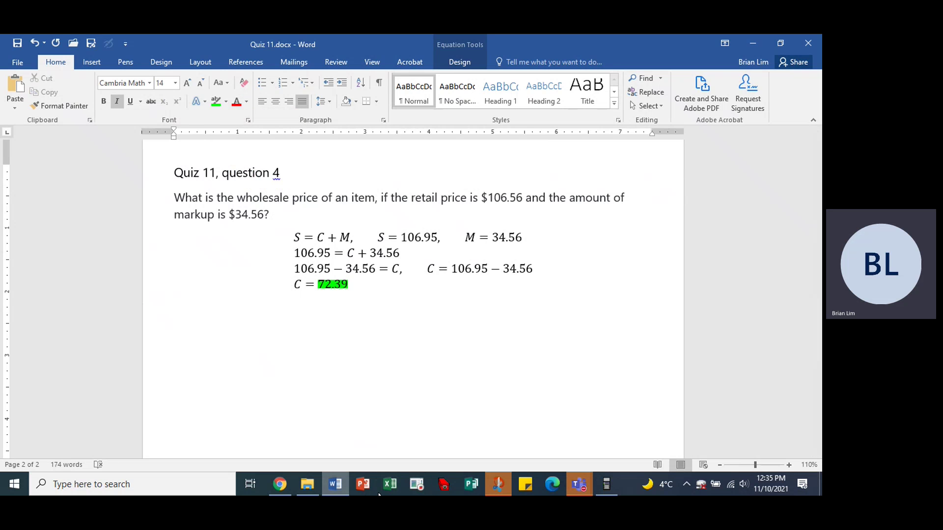
click(462, 416)
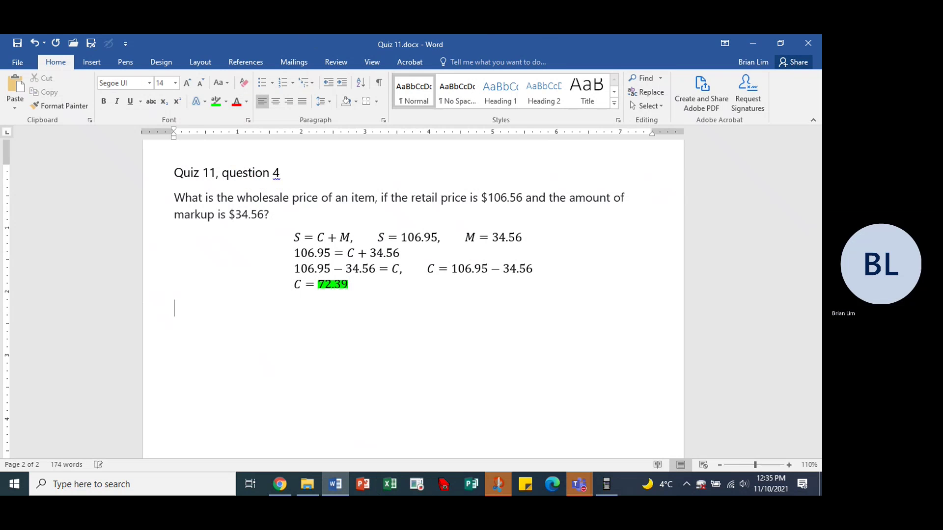
Submit 72.39 as the Quiz 11 question 4 answer, which is marked wrong (0 of 1).
click(281, 485)
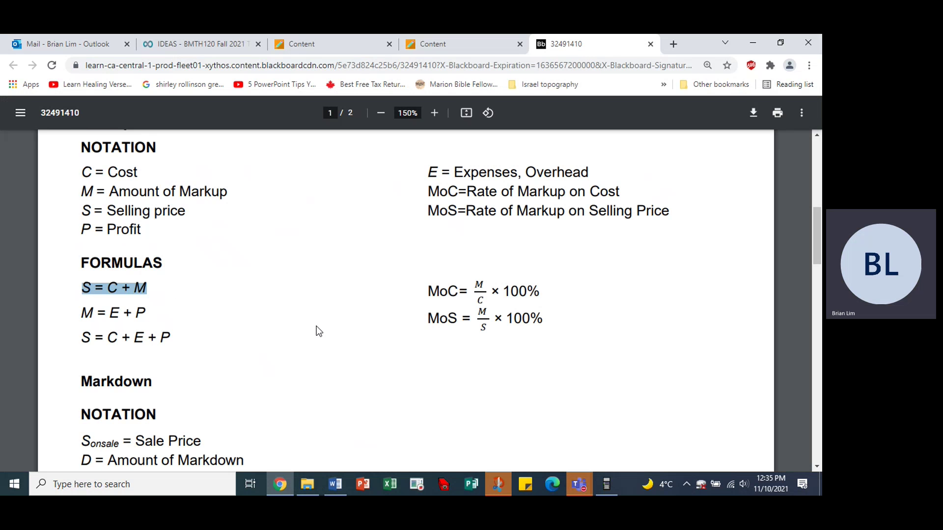
click(336, 45)
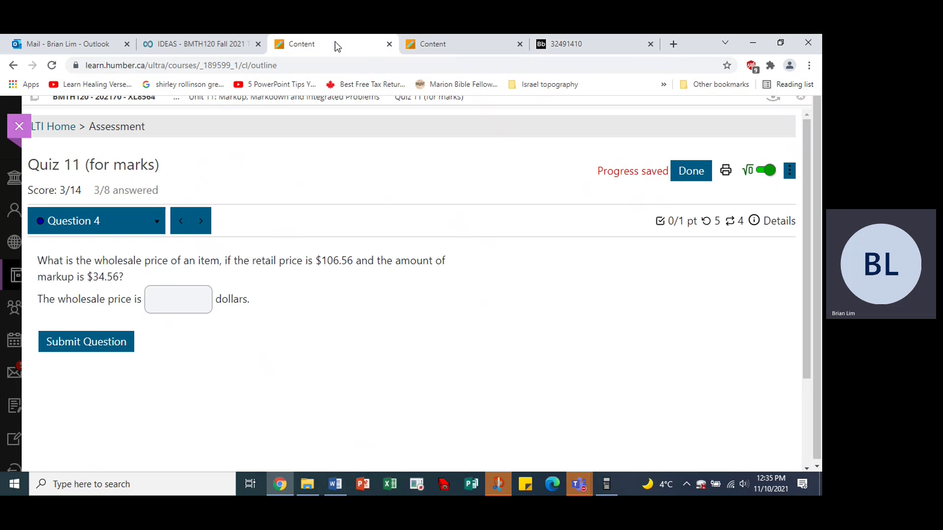
click(188, 302)
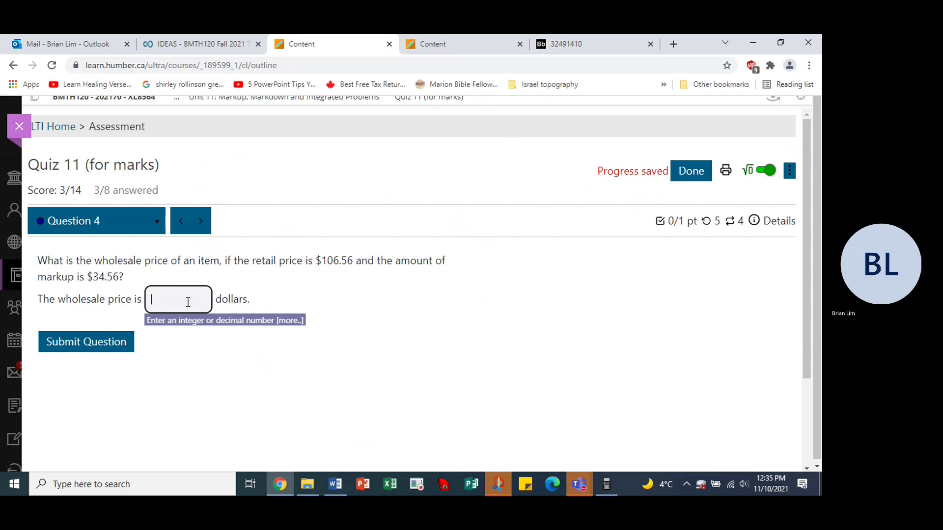
text(72.39)
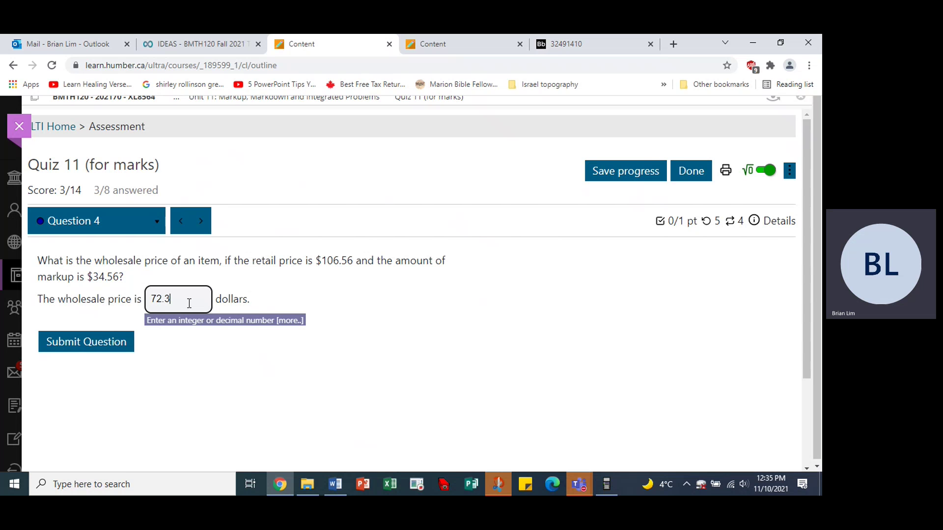
click(77, 343)
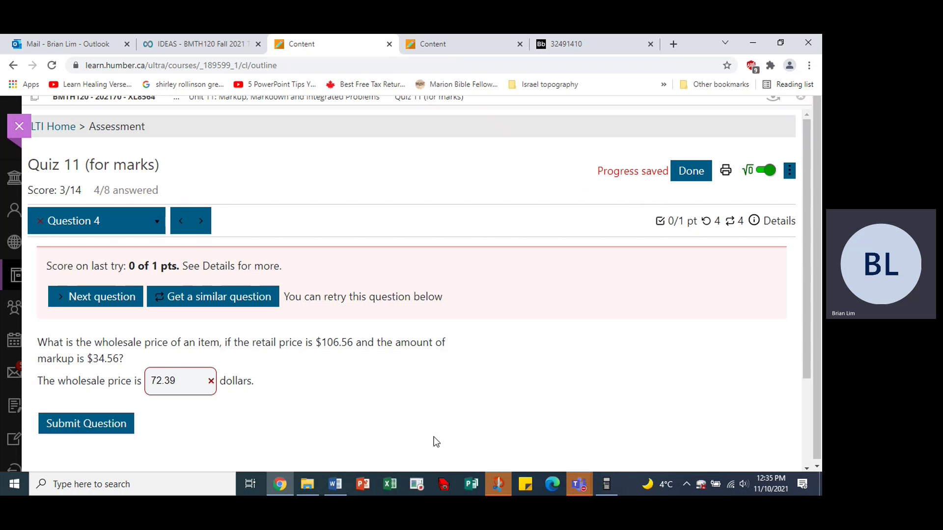
click(337, 484)
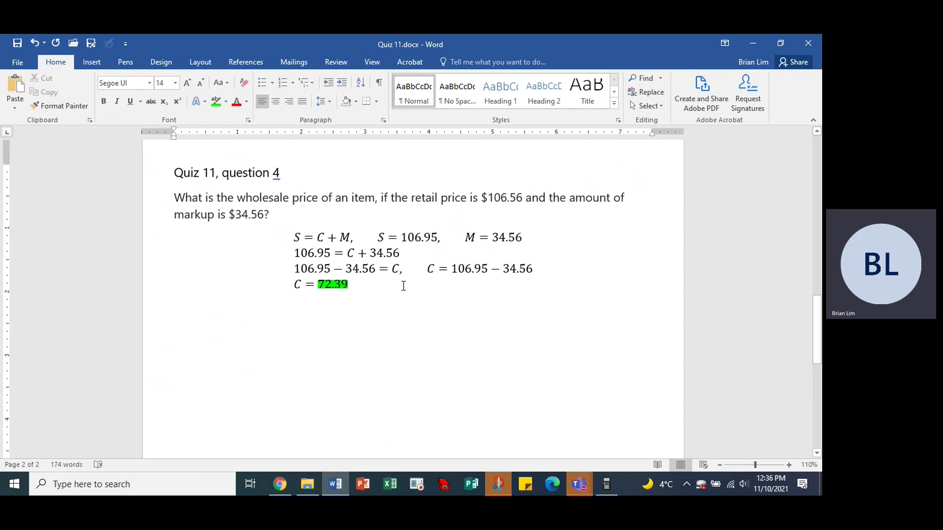
Correct 106.95 to 106.56 in the first and second equation lines.
click(432, 238)
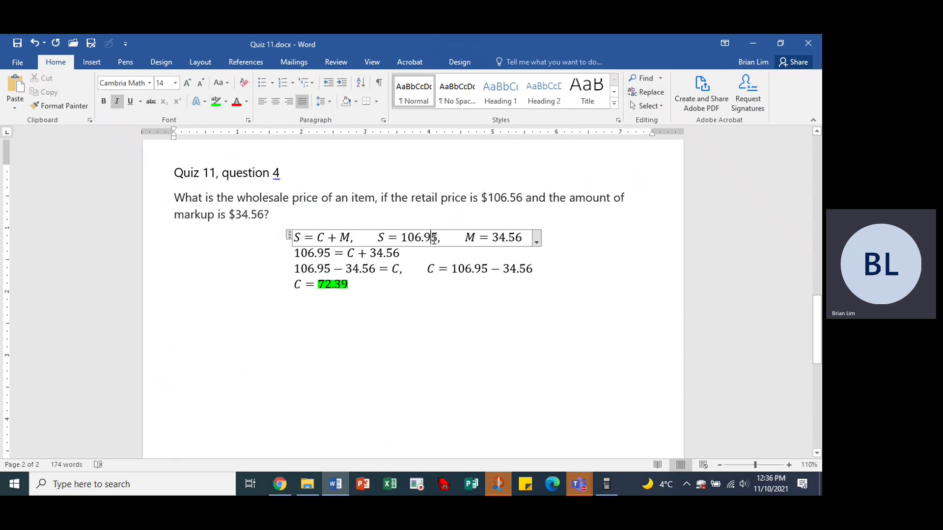
key(BackSpace)
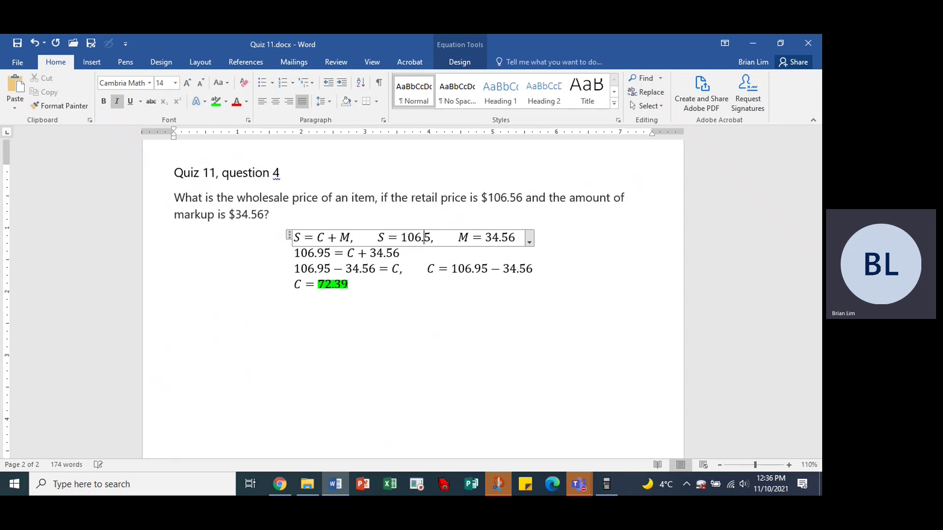
text(6)
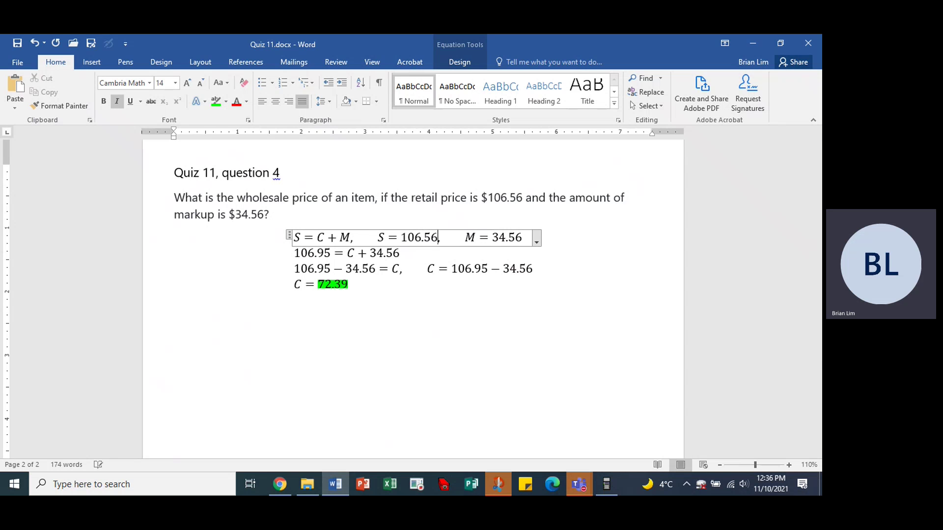
click(326, 253)
key(BackSpace)
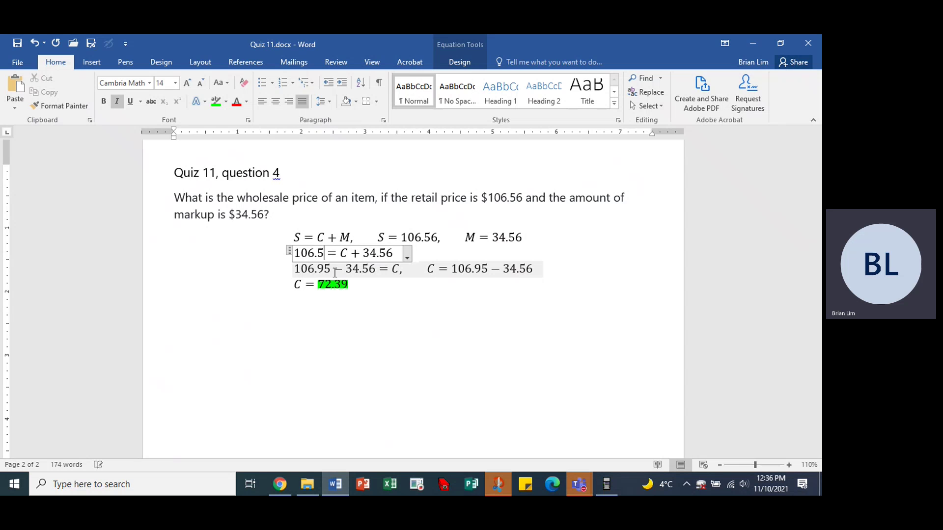
text(6)
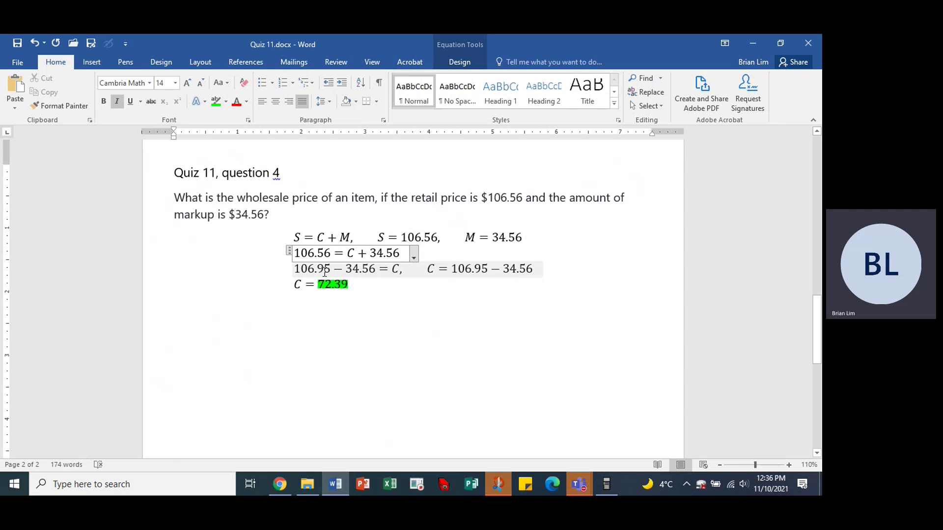
Correct both 106.95 values on the third equation line to 106.56.
click(324, 270)
key(BackSpace)
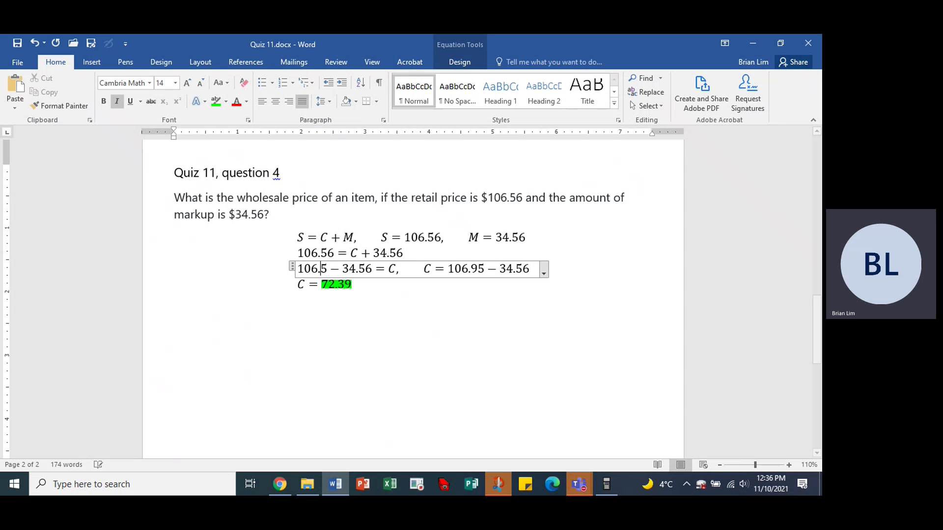
text(6)
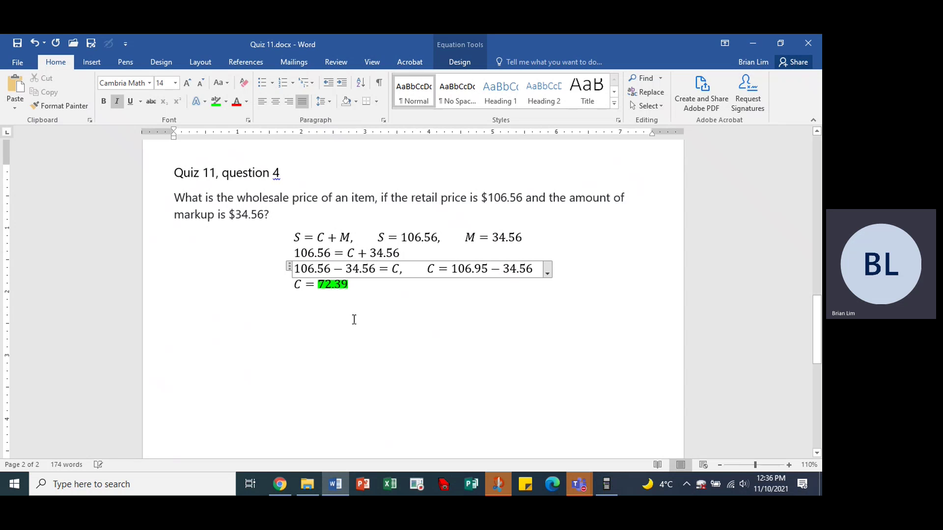
click(483, 268)
key(BackSpace)
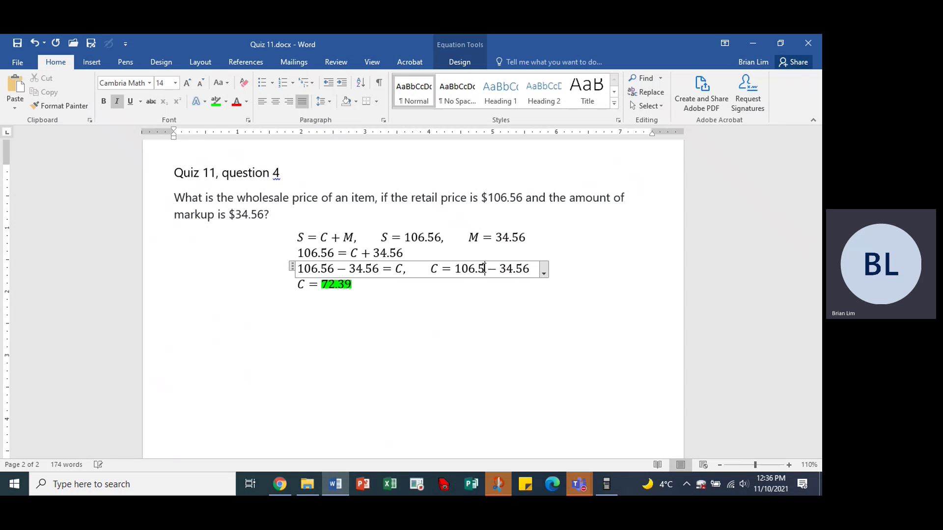
text(6)
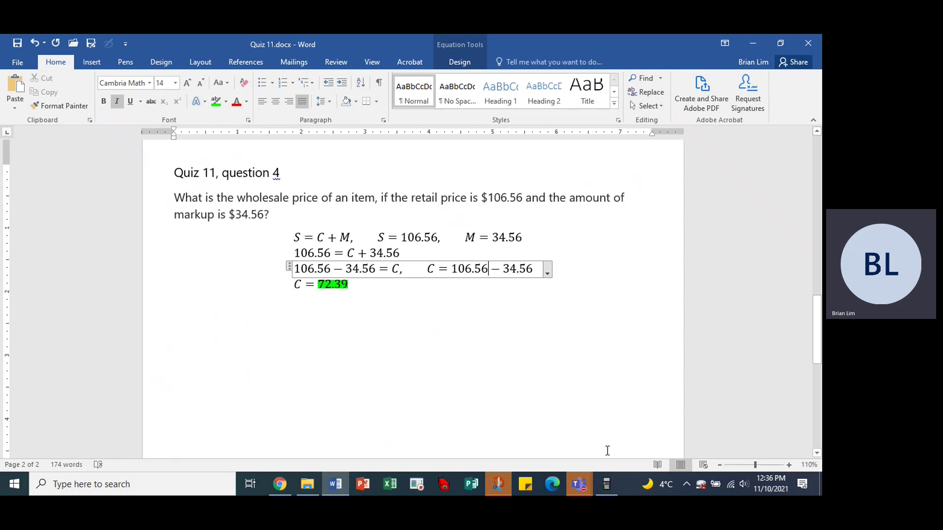
click(606, 483)
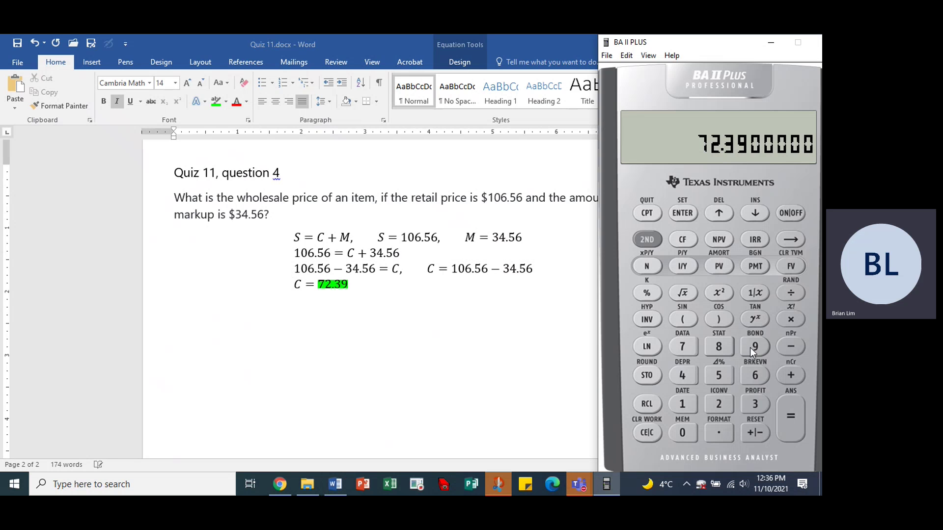
Calculate 106.56 − 34.56 on the BA II Plus, getting 72.
click(685, 409)
click(684, 432)
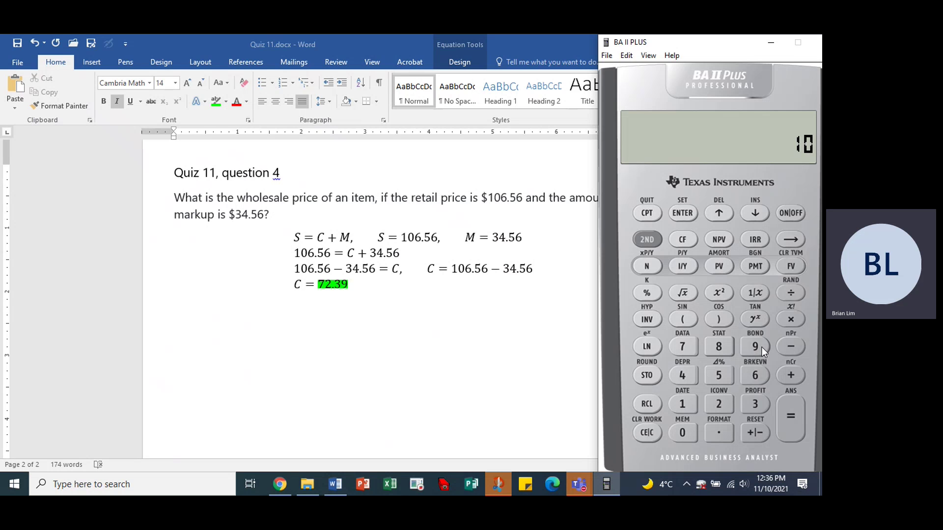
click(760, 376)
click(720, 376)
click(747, 376)
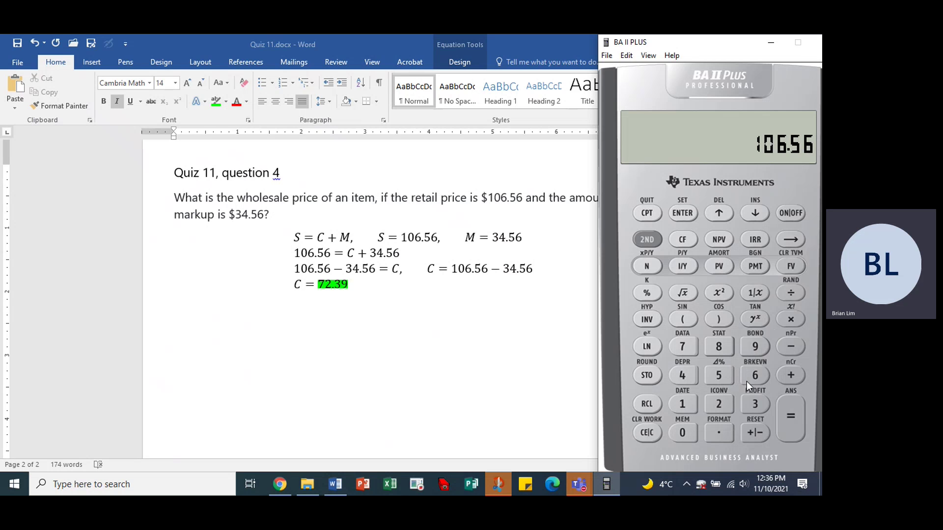
click(786, 346)
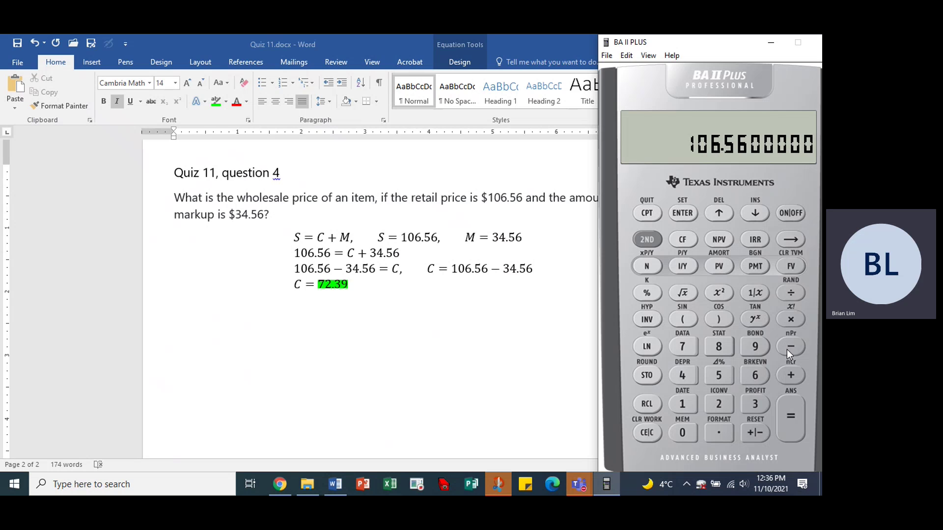
click(755, 406)
click(693, 377)
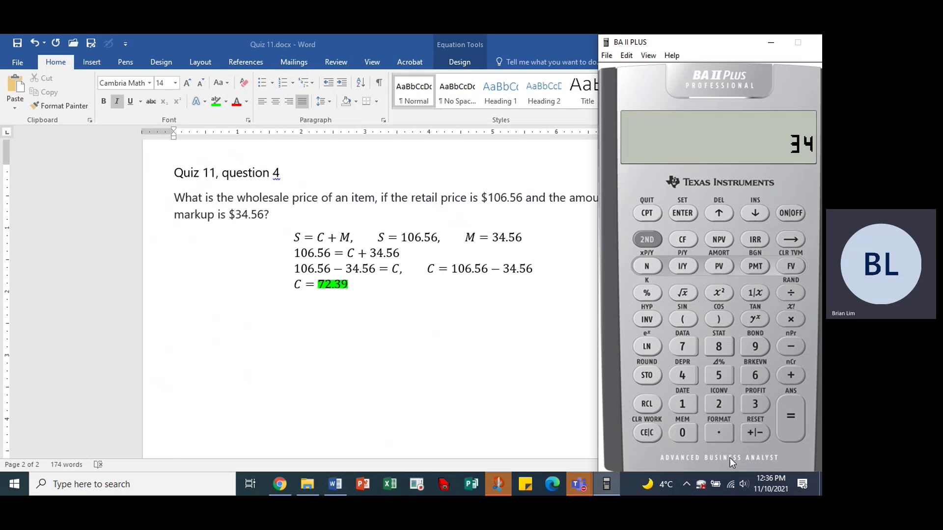
click(723, 379)
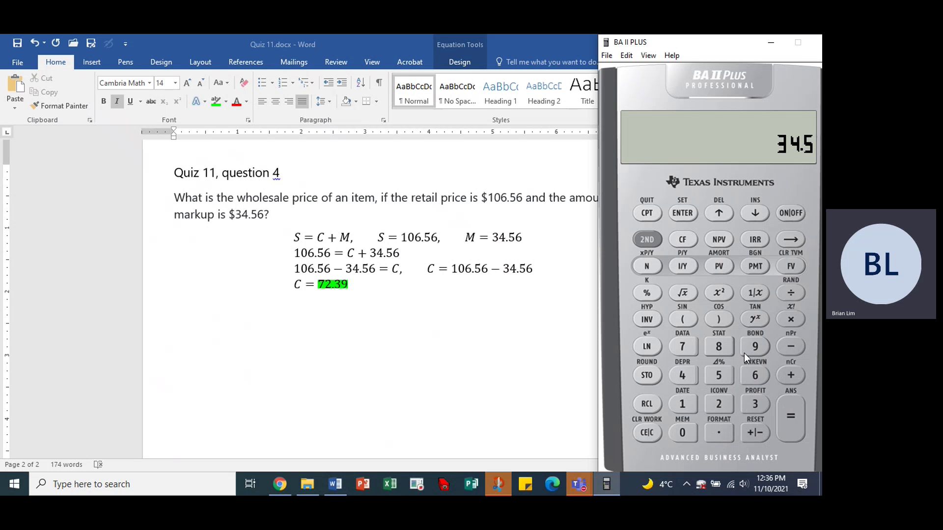
click(757, 376)
click(803, 428)
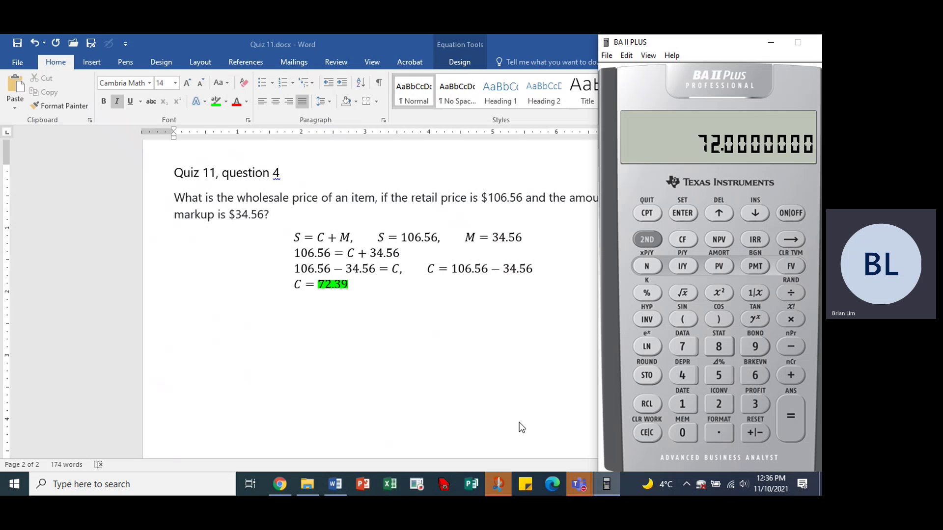
Change the green answer in Word from C = 72.39 to C = 72.
click(347, 294)
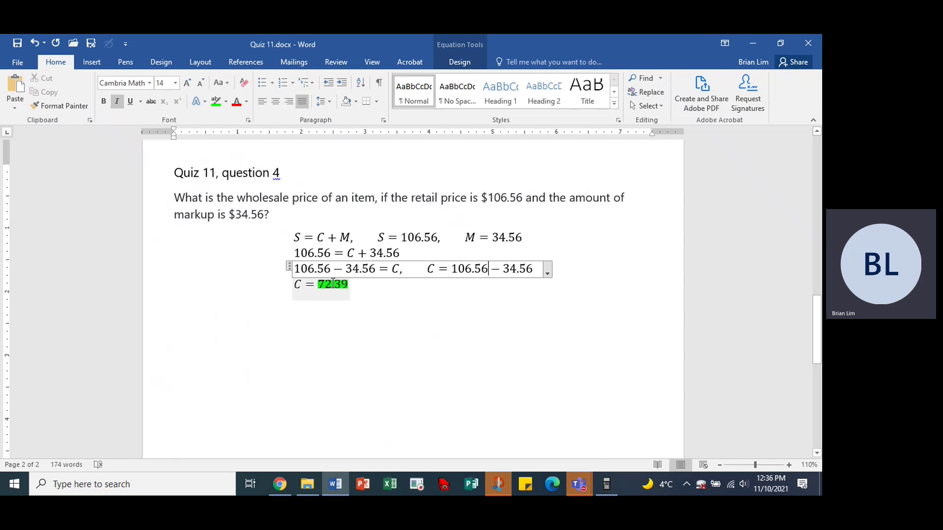
click(335, 283)
key(BackSpace)
key(BackSpace)
key(BackSpace)
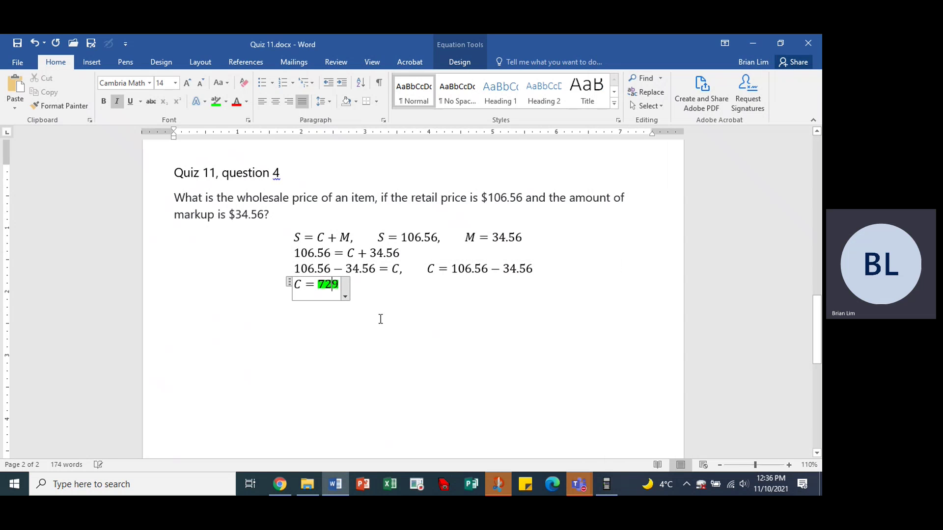
click(267, 347)
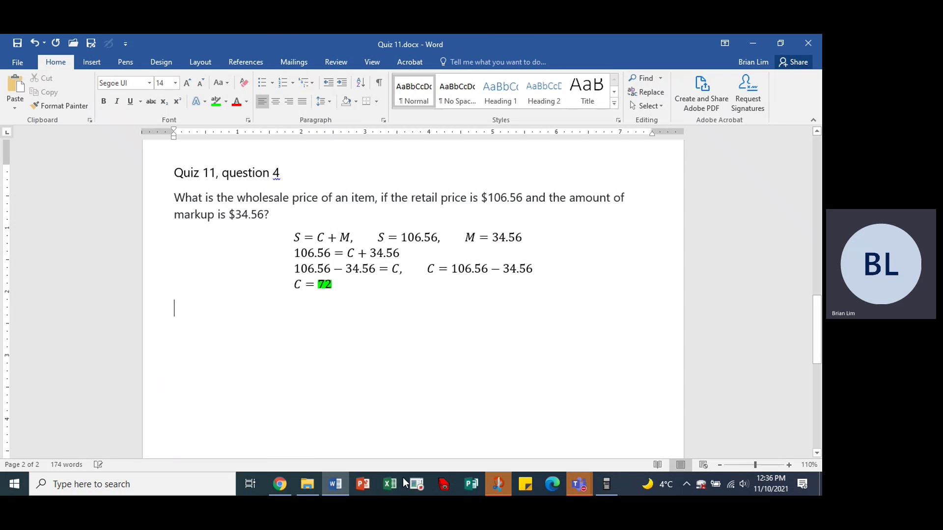
click(285, 479)
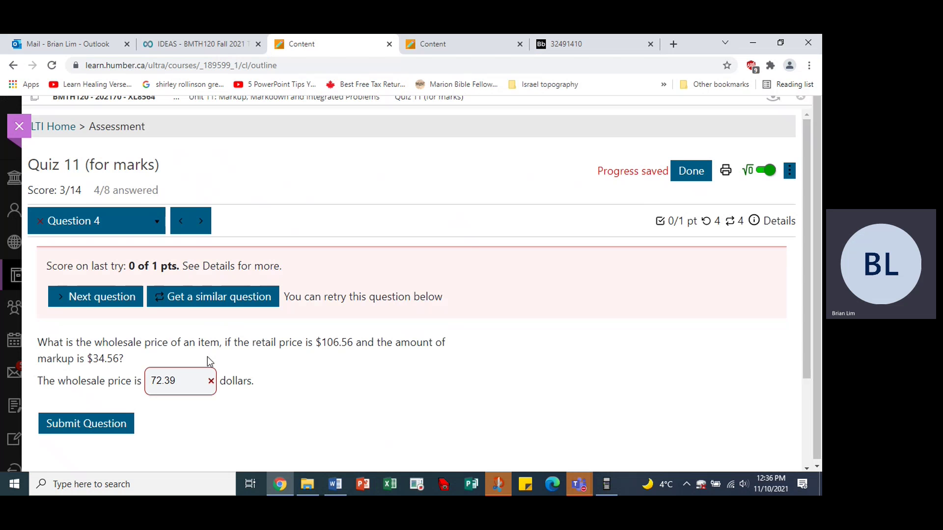
Correct the question 4 answer from 72.39 to 72 and resubmit it in Blackboard.
click(179, 387)
key(BackSpace)
key(BackSpace)
key(BackSpace)
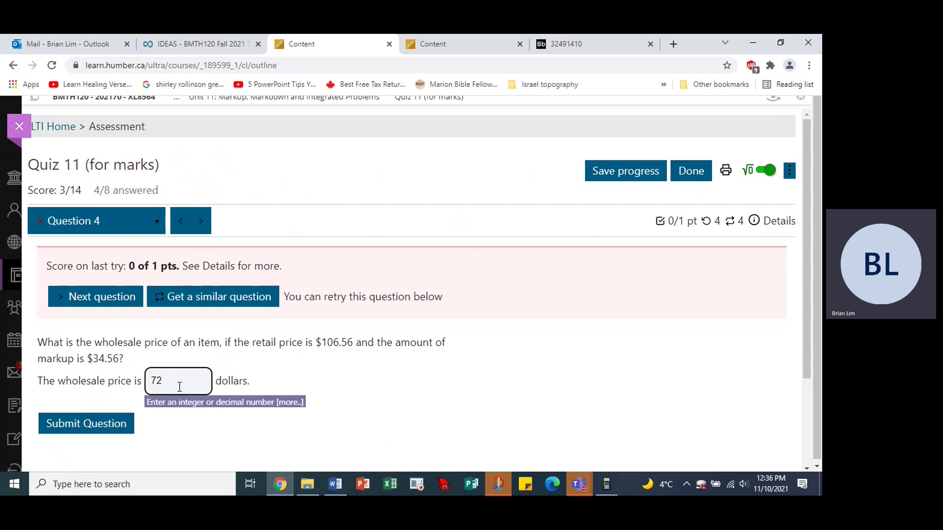
click(87, 423)
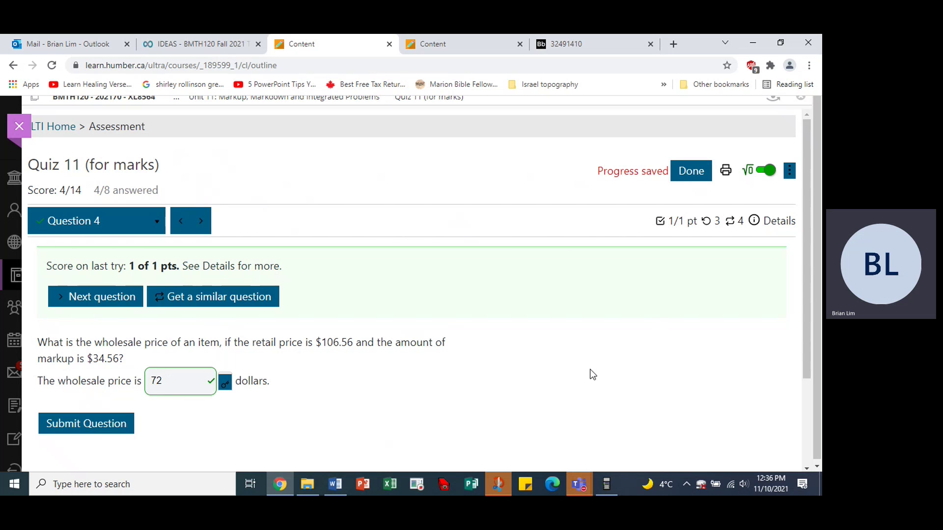
click(577, 481)
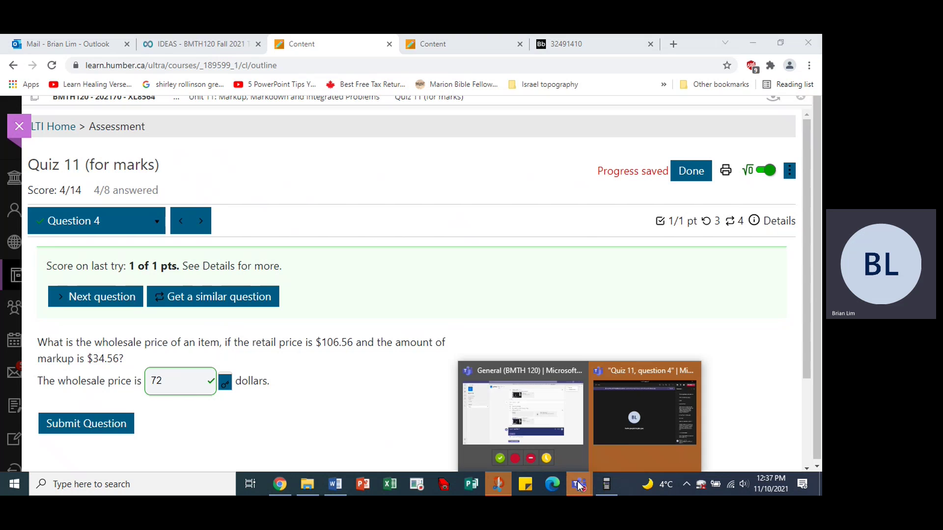
Bring the 'Quiz 11, question 4' Teams meeting window forward and shift it right.
click(643, 410)
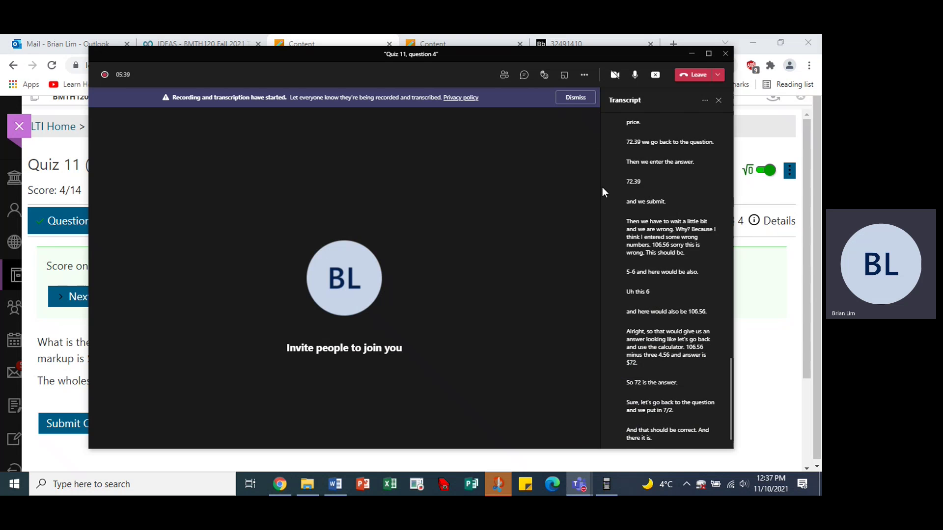
click(584, 76)
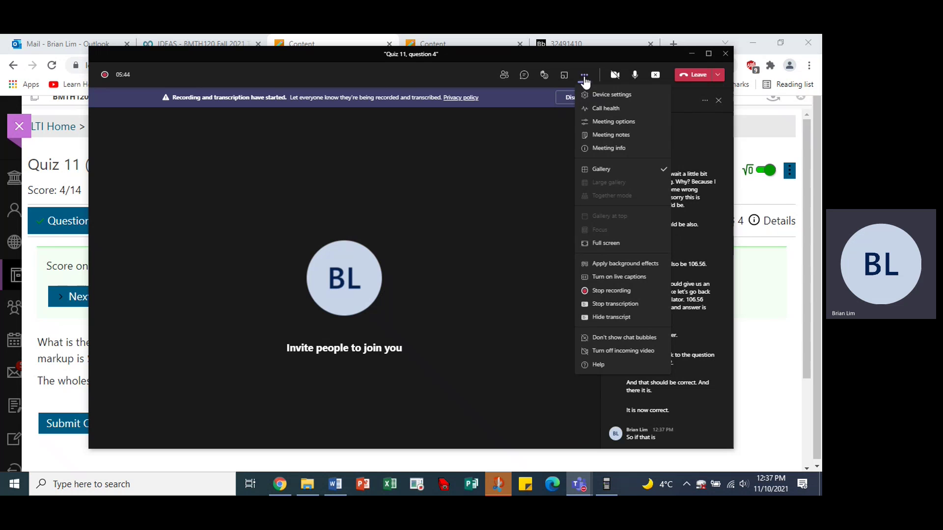
drag(481, 60, 561, 66)
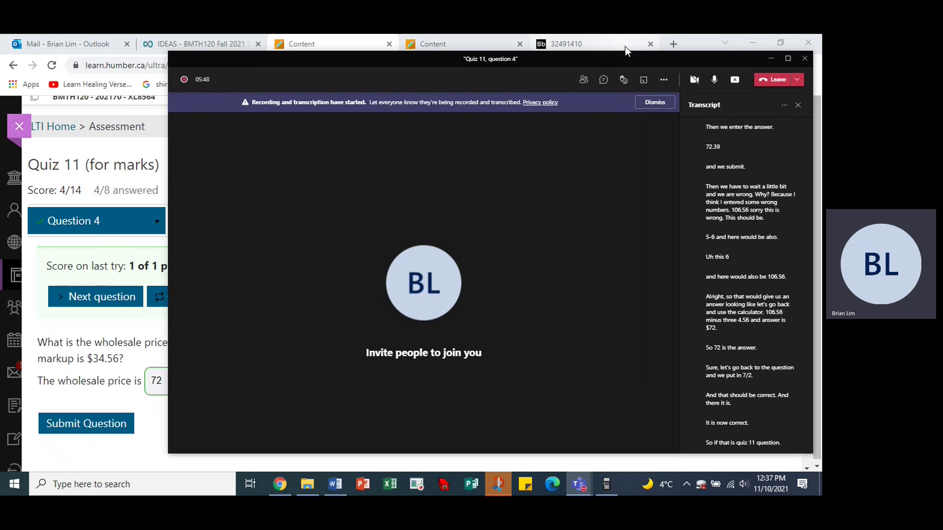